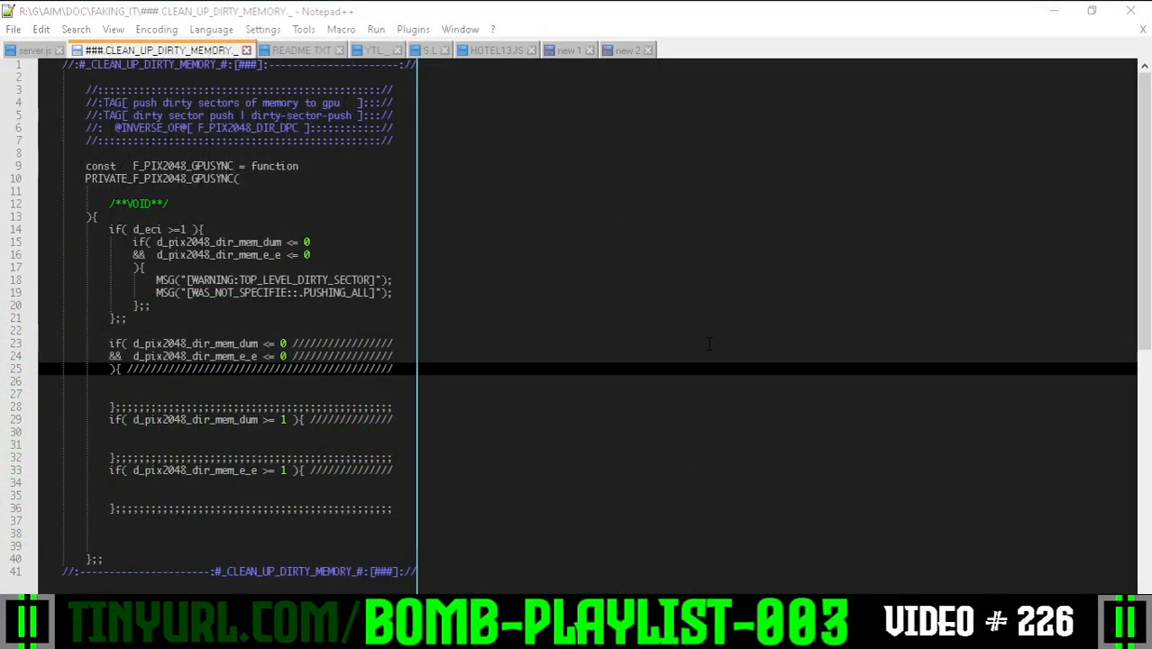
pyautogui.scroll(8, 709, 344)
# Step: Review F_PIX2048_GPUSYNC and the dirty-sector branches in the snippet, then bring server.js to its index bookmark
pyautogui.doubleClick(346, 275)
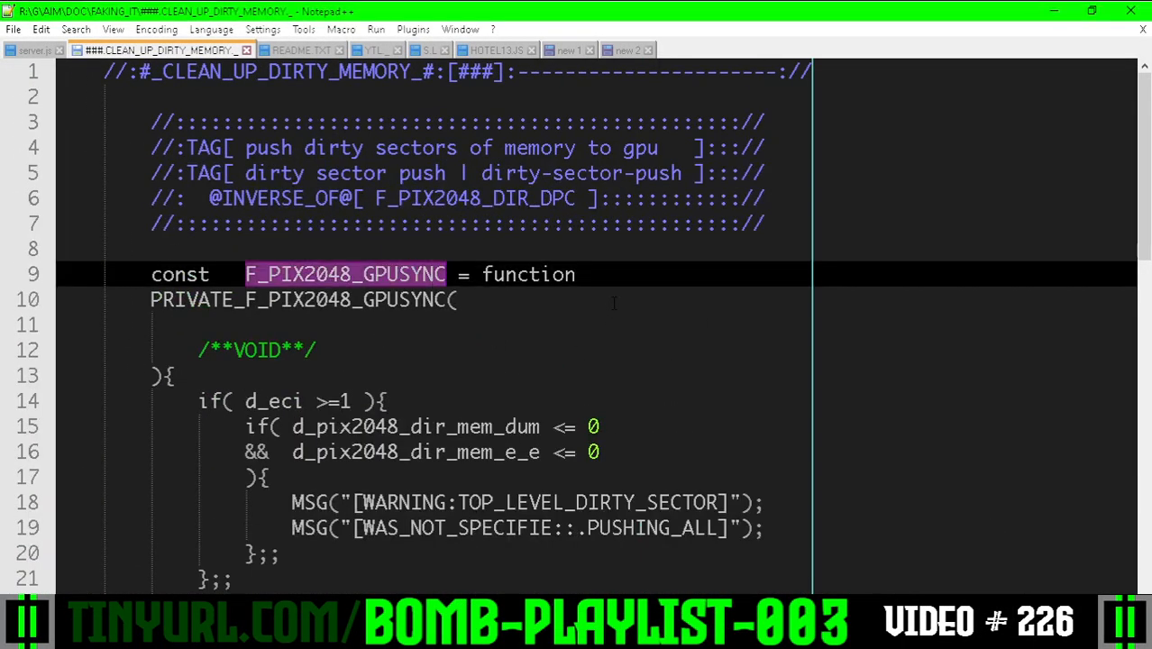
pyautogui.scroll(-6, 612, 304)
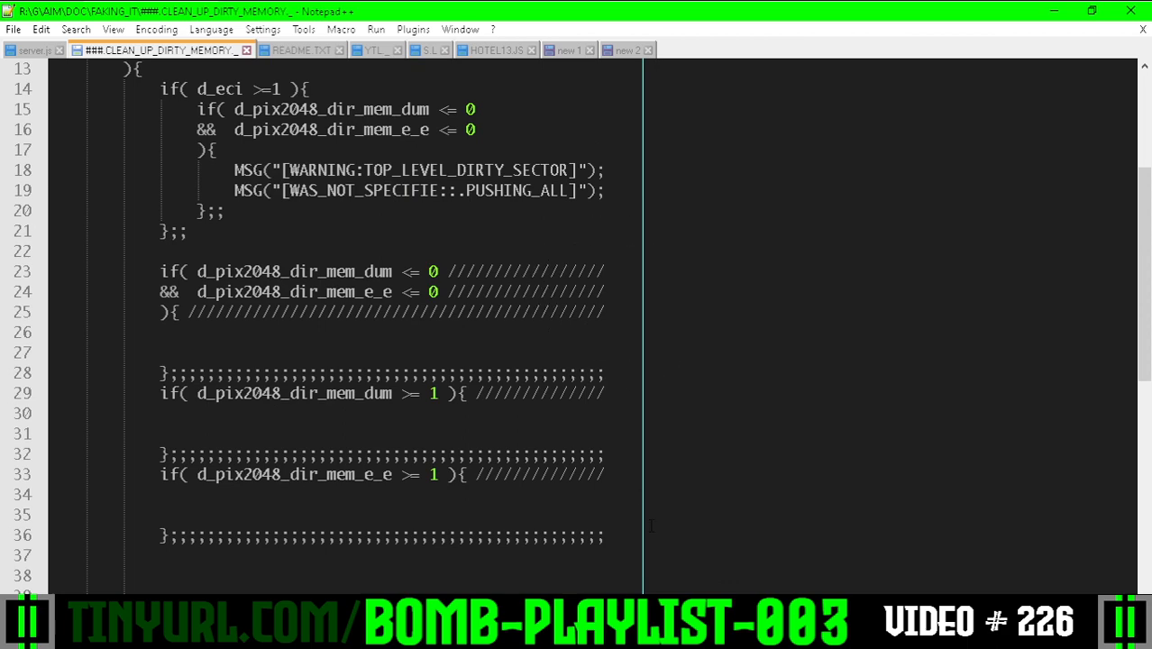
pyautogui.moveTo(622, 541); pyautogui.dragTo(622, 272)
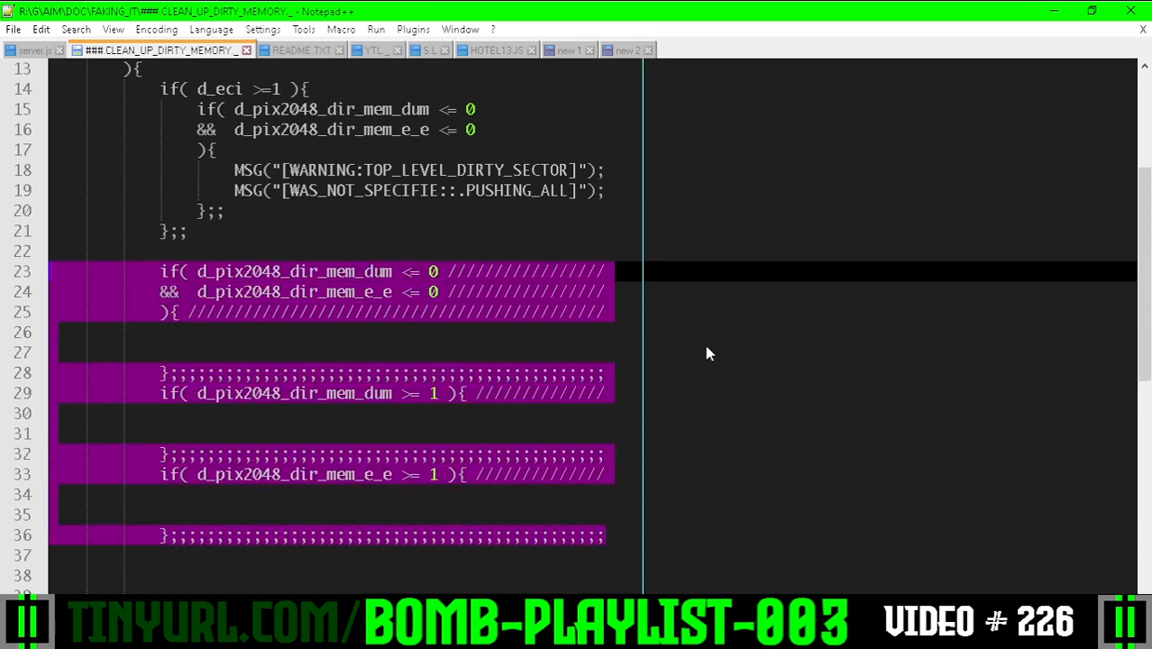
pyautogui.scroll(-2, 705, 353)
pyautogui.scroll(-5, 706, 352)
pyautogui.scroll(3, 705, 352)
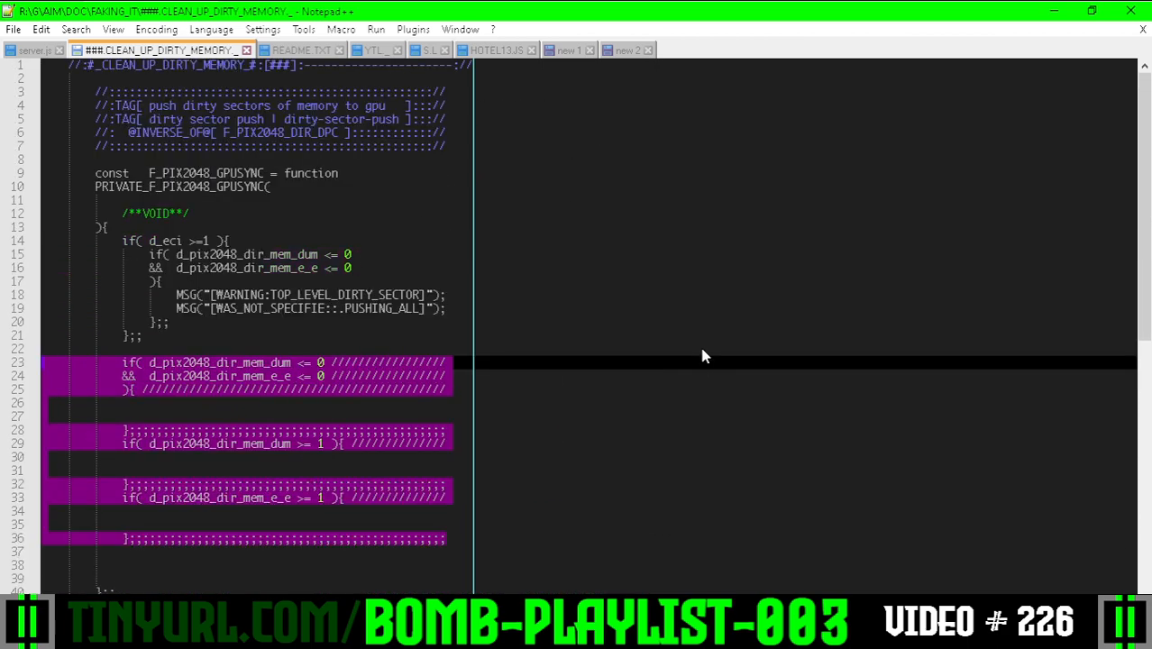
pyautogui.click(655, 365)
pyautogui.hotkey('ctrl', 'pageup')
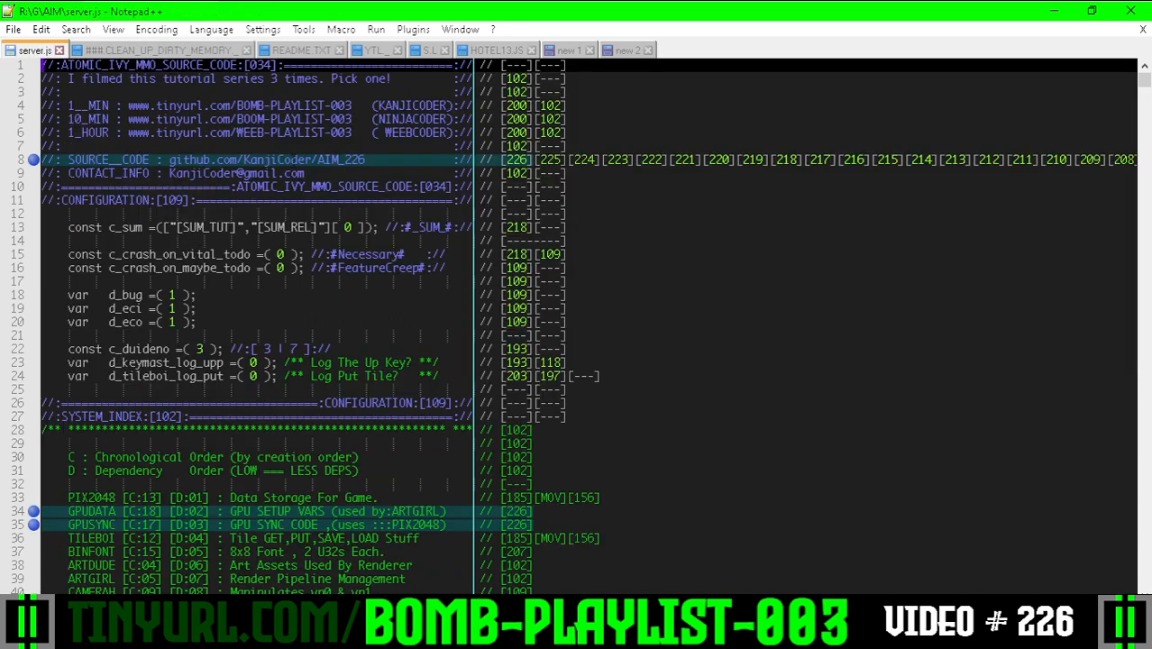
pyautogui.scroll(2, 649, 216)
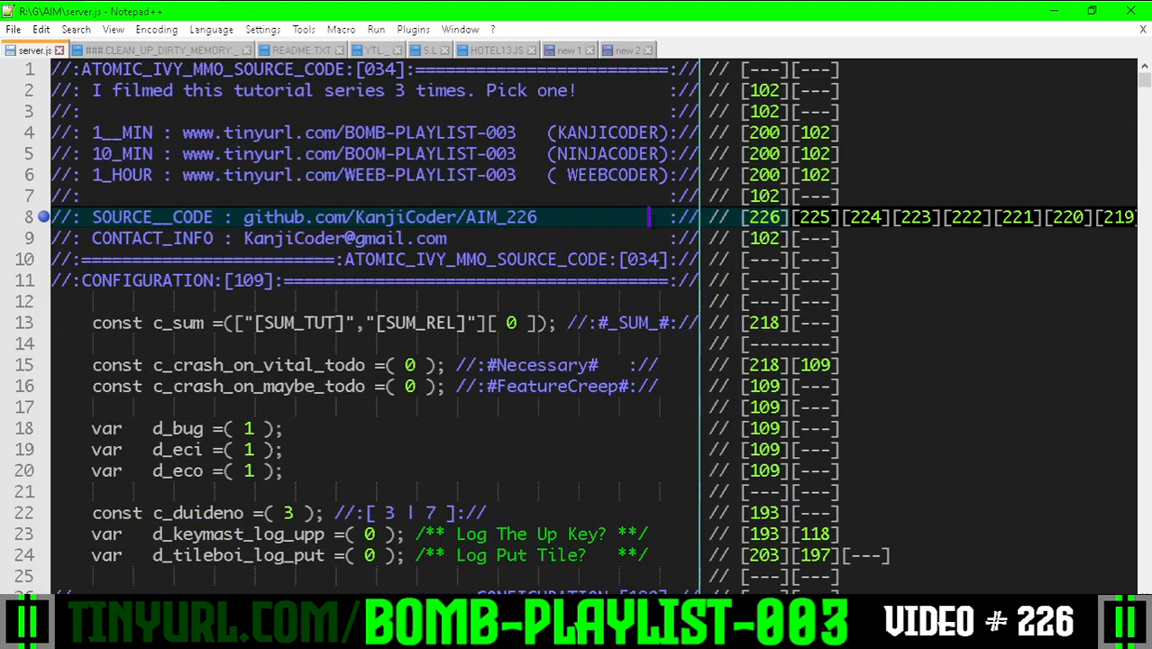
pyautogui.press('F2')
# Step: Highlight the GPUDATA and GPUSYNC index lines and the PIX2048, TILEBOI and ARTGIRL names
pyautogui.hotkey('shift', 'Down')
pyautogui.hotkey('shift', 'Down')
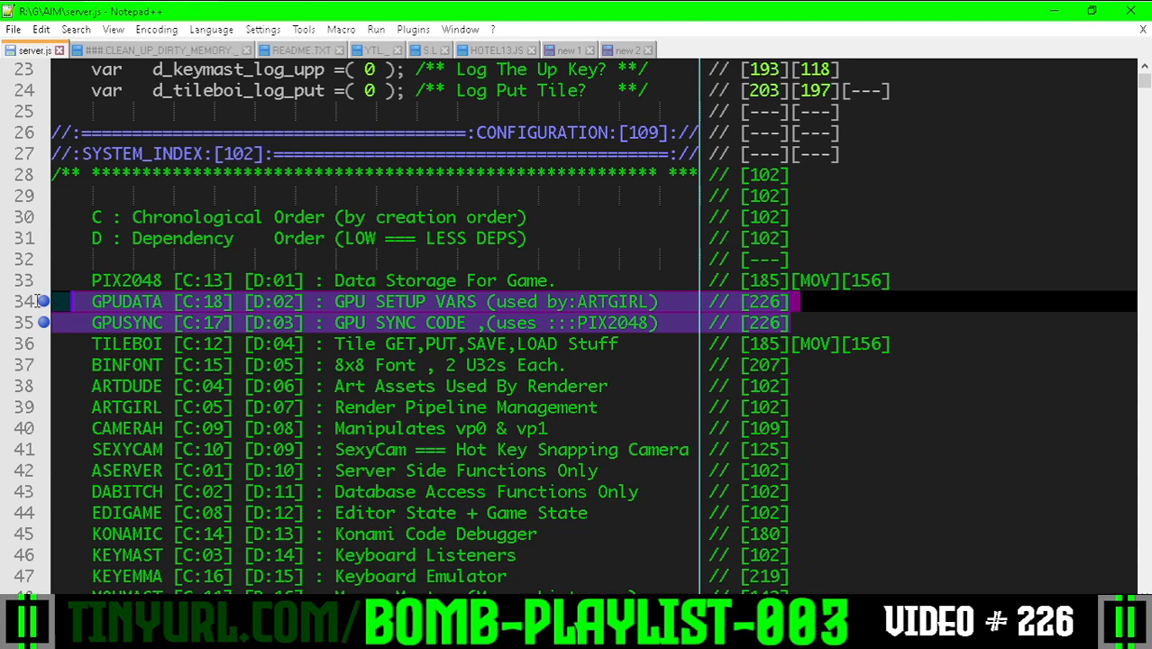
pyautogui.press('ctrl+KP_Add')
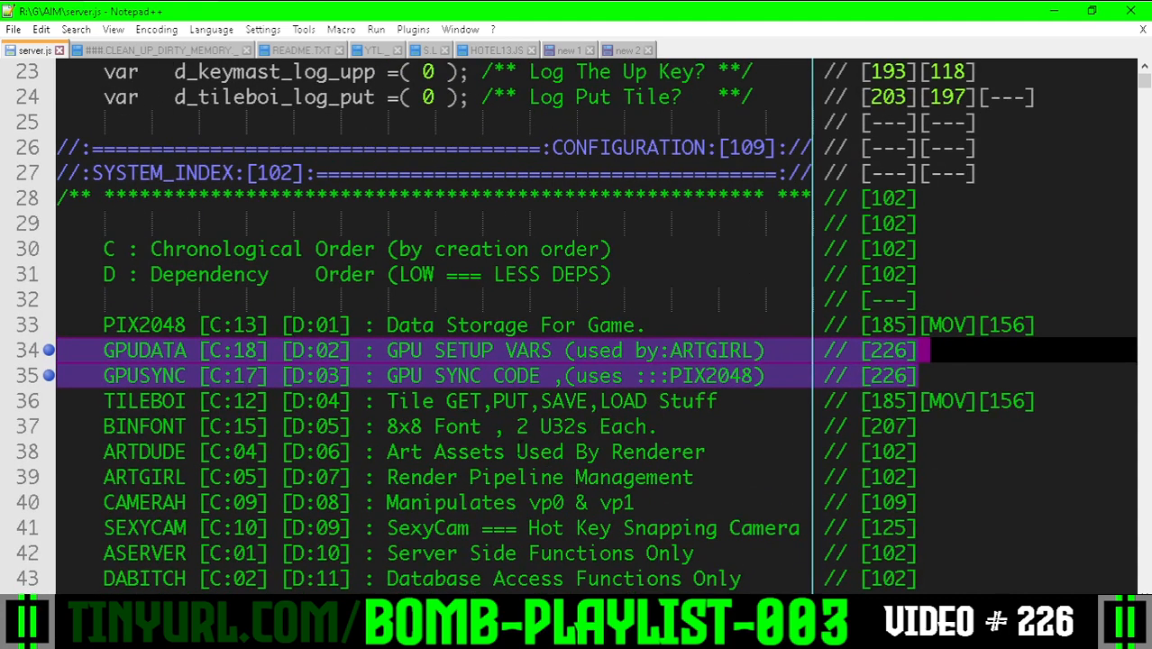
pyautogui.scroll(-1, 523, 452)
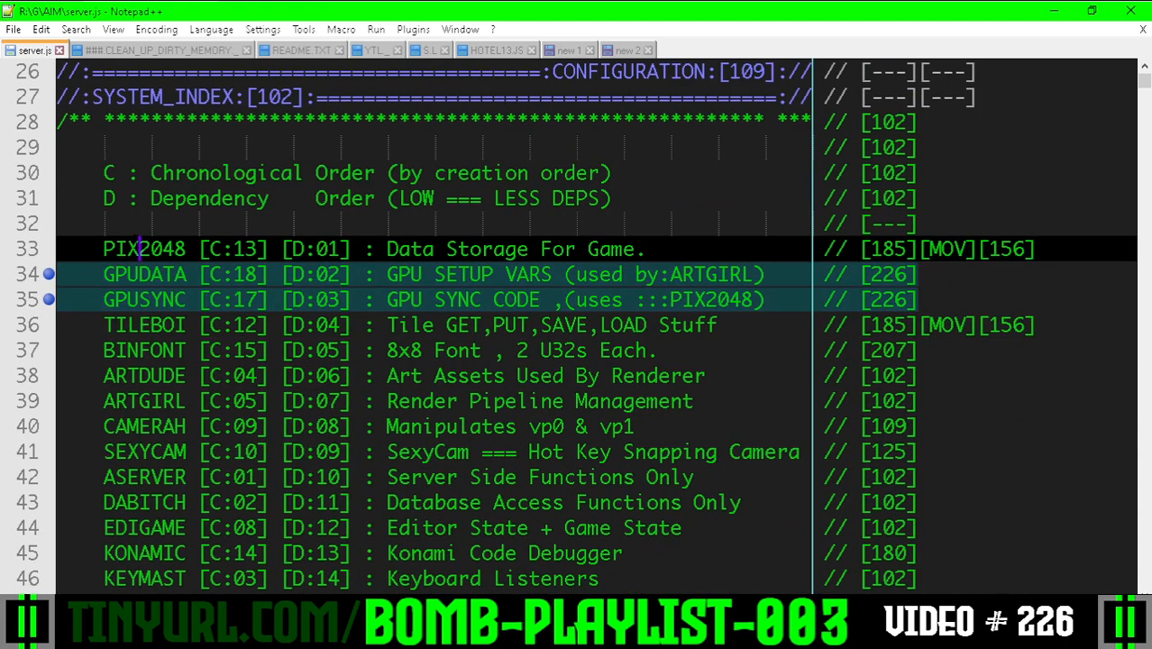
pyautogui.doubleClick(144, 249)
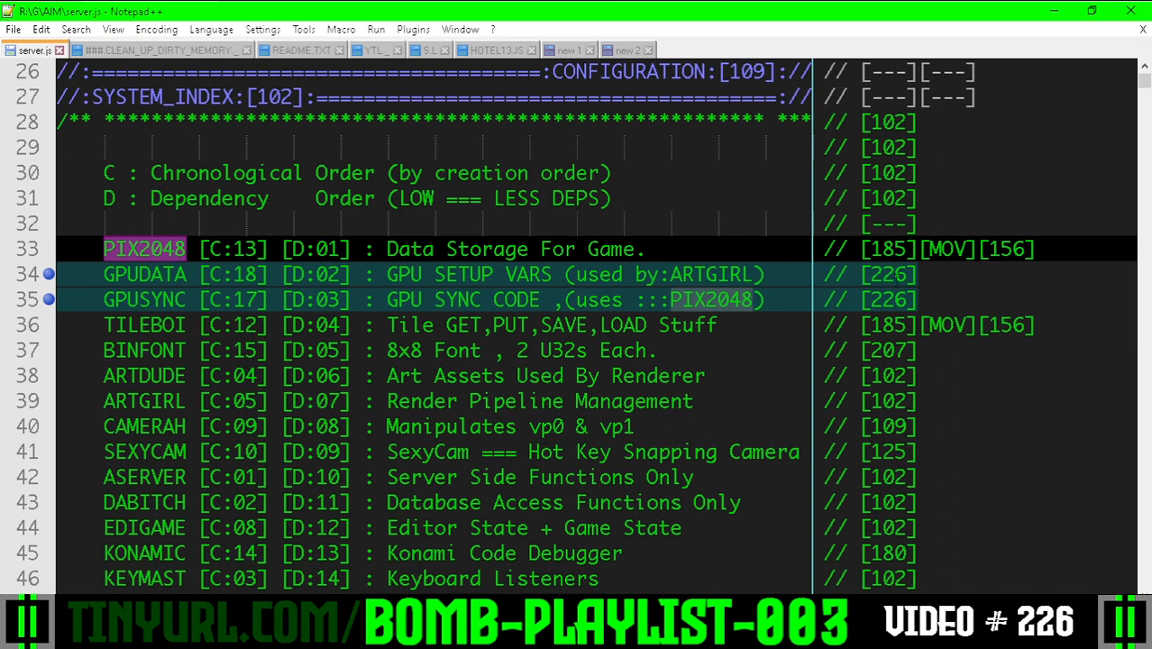
pyautogui.moveTo(911, 299); pyautogui.dragTo(928, 274)
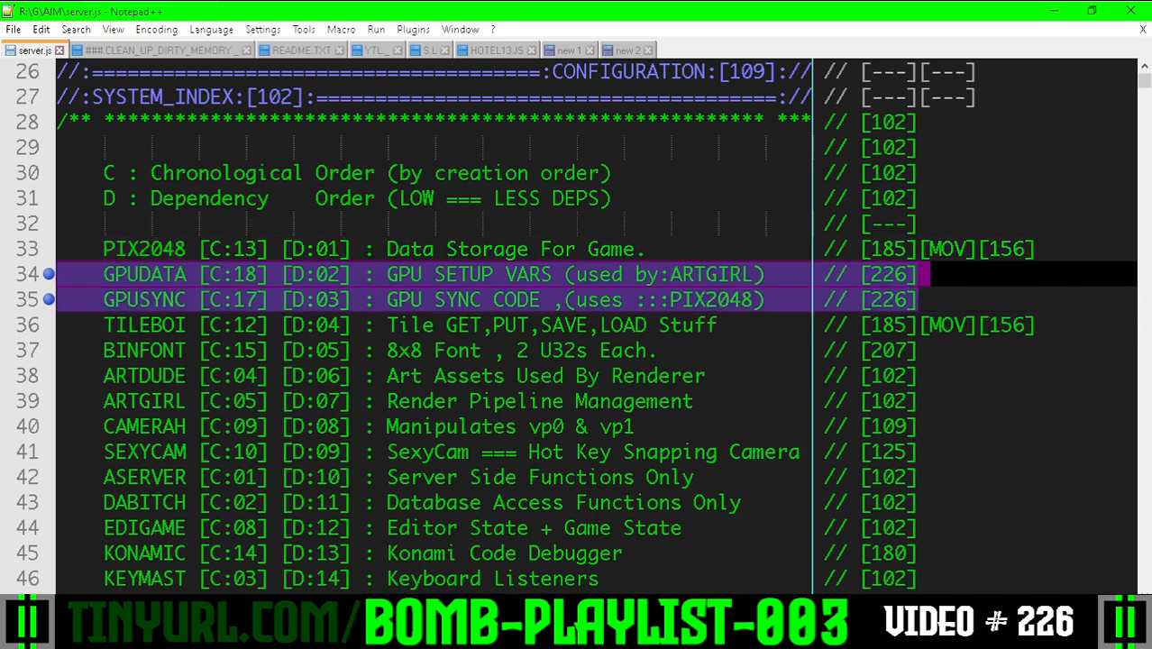
pyautogui.doubleClick(158, 332)
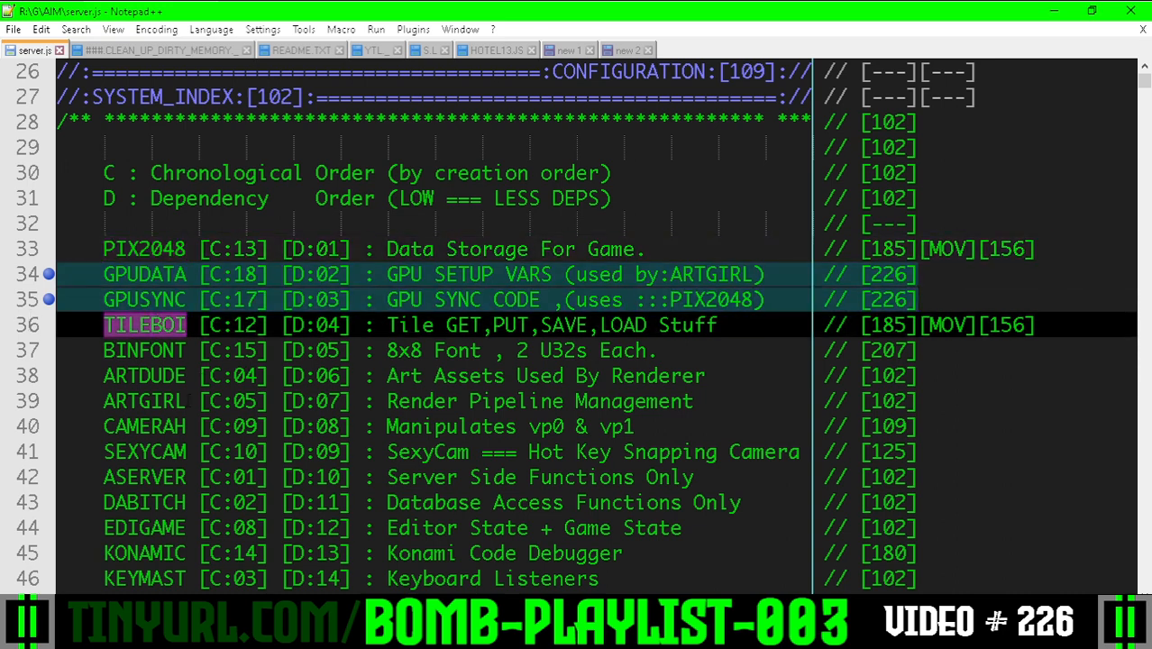
pyautogui.doubleClick(144, 401)
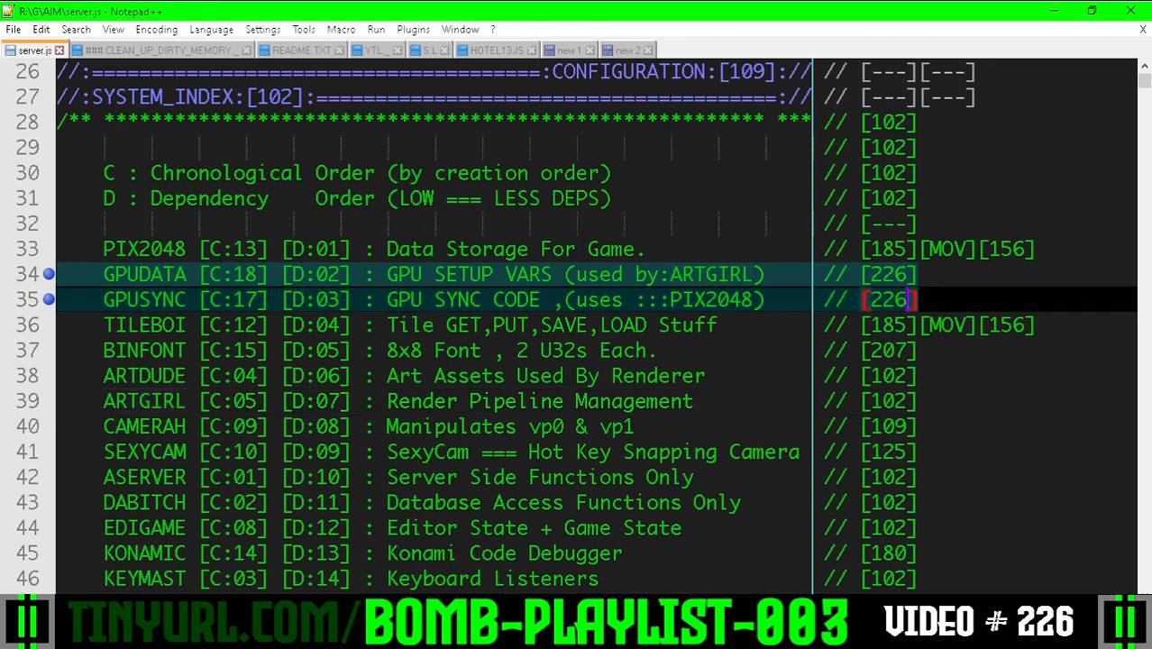
pyautogui.moveTo(919, 300); pyautogui.dragTo(63, 276)
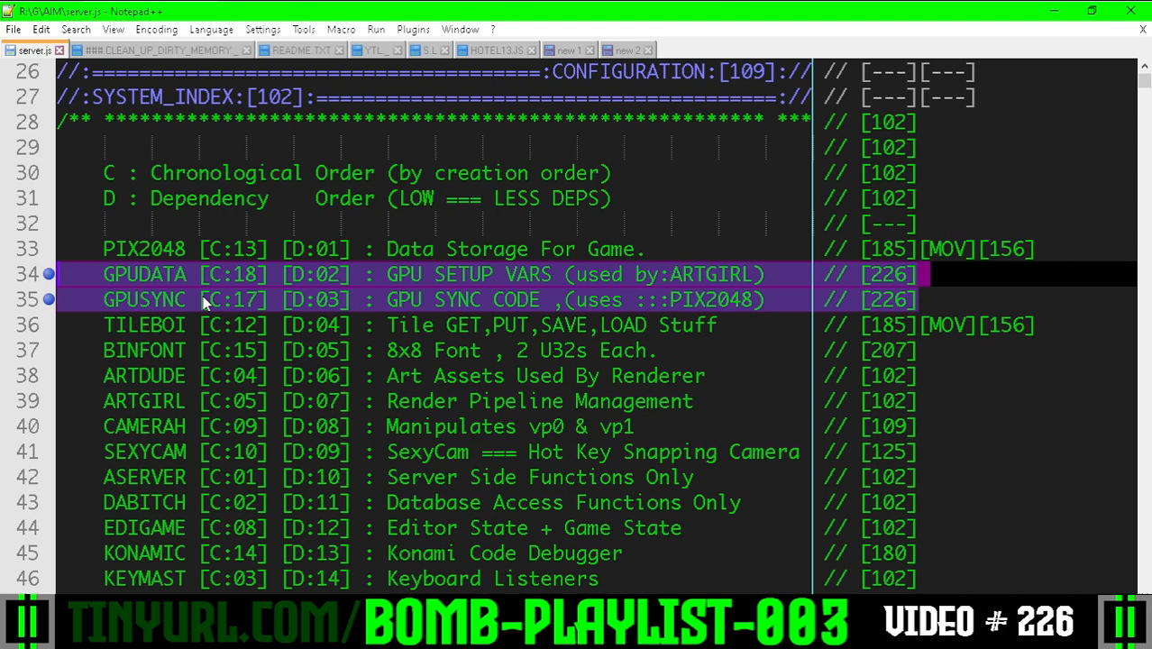
# Step: Highlight the GPUDATA and GPUSYNC words and jump to the bookmarked GPUDATA section
pyautogui.doubleClick(160, 279)
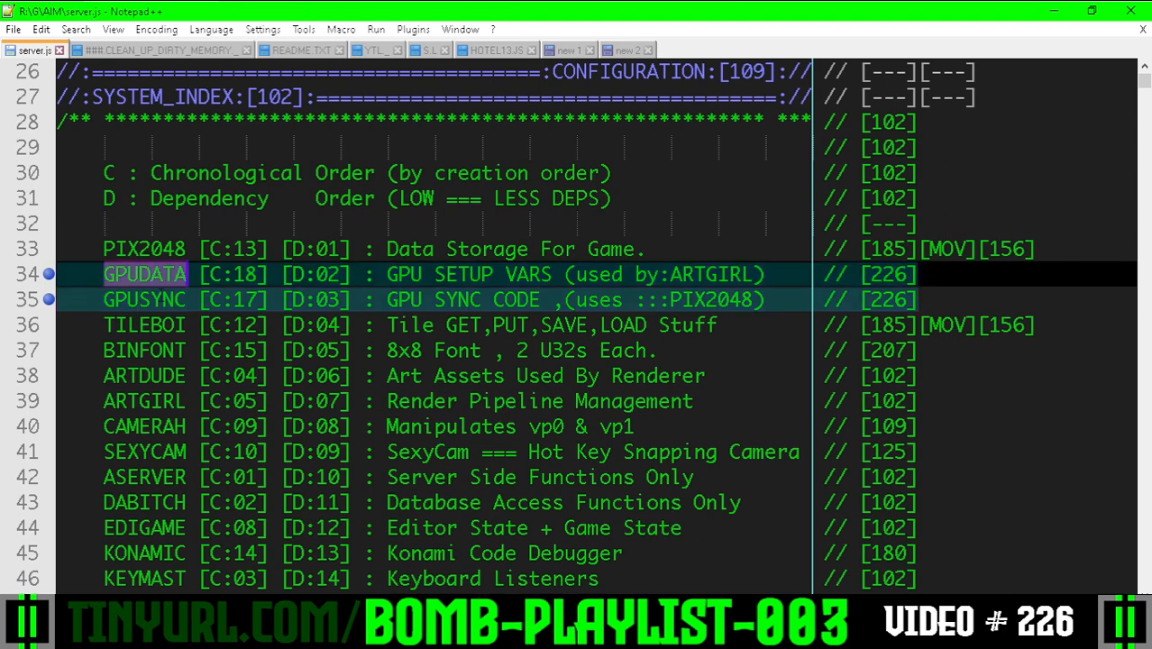
pyautogui.doubleClick(160, 297)
pyautogui.press('End')
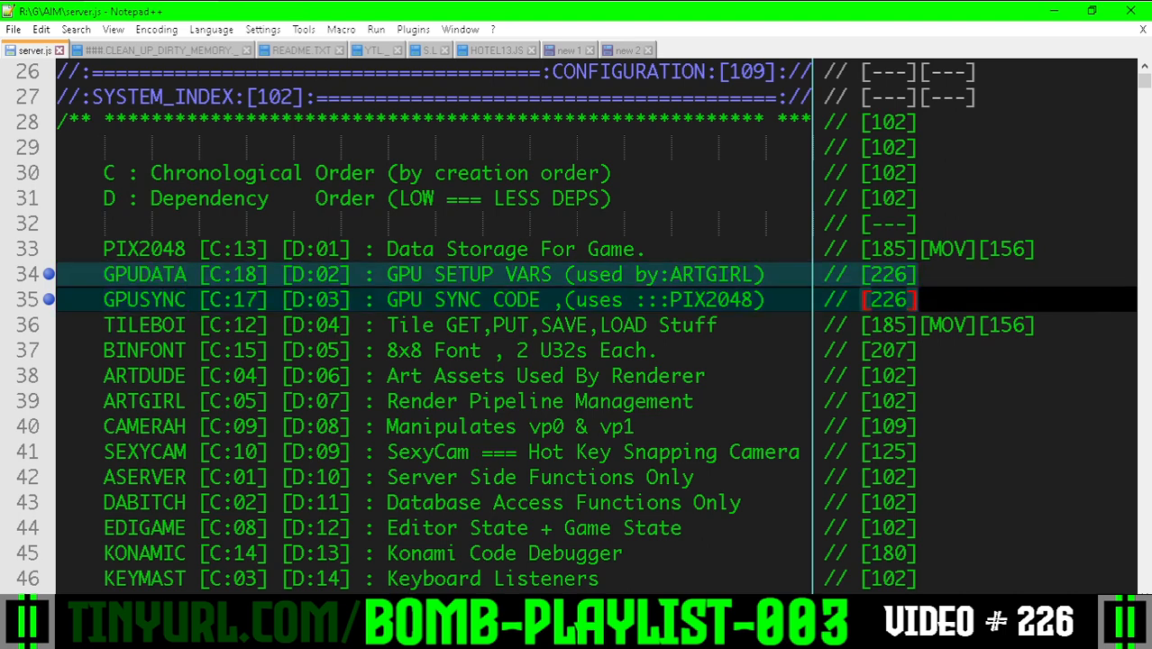
pyautogui.press('F2')
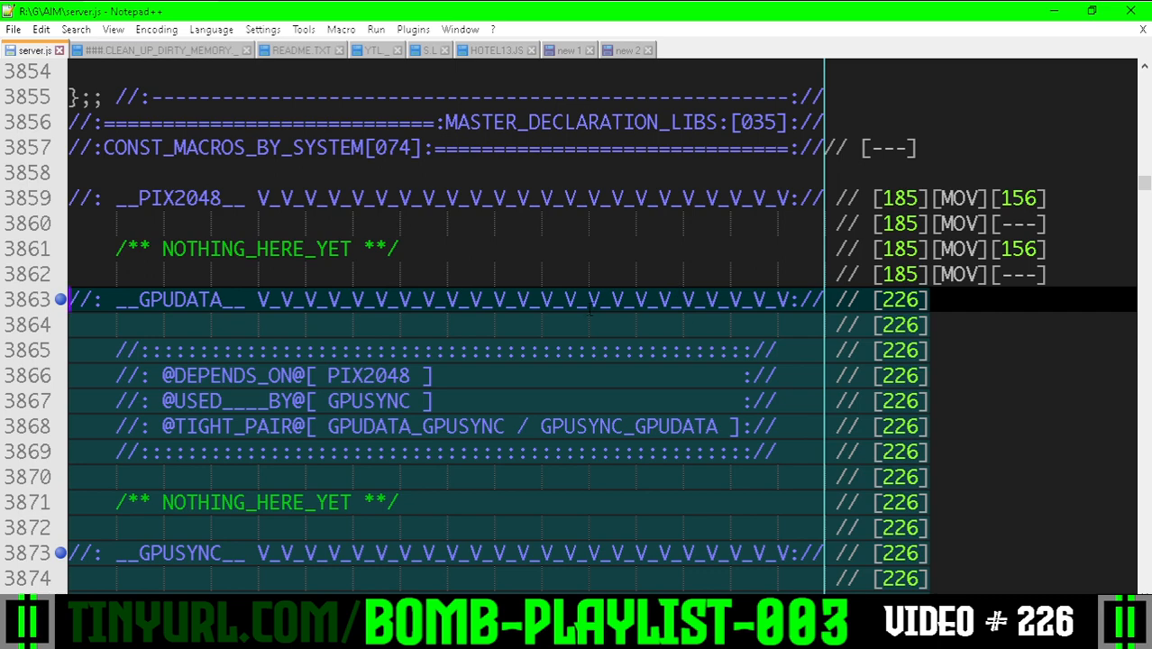
pyautogui.scroll(-1, 582, 307)
# Step: Highlight the GPUDATA and __GPUSYNC__ section names, shrinking the text to see more lines
pyautogui.doubleClick(184, 225)
pyautogui.doubleClick(177, 477)
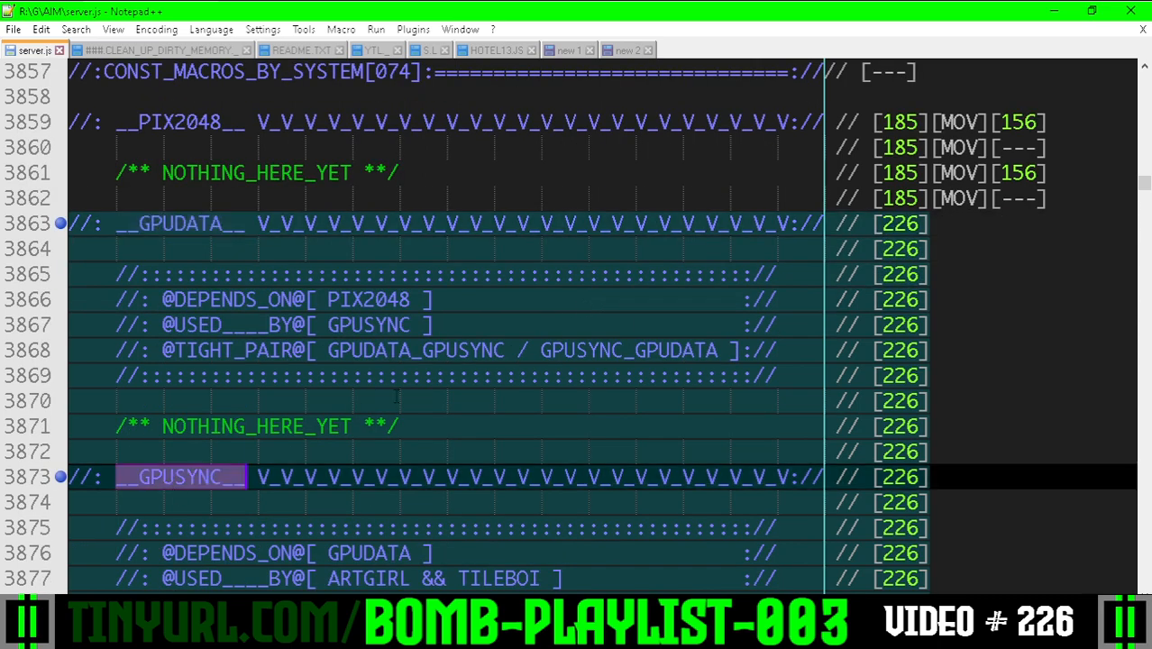
pyautogui.hotkey('ctrl', '-')
pyautogui.hotkey('ctrl', '-')
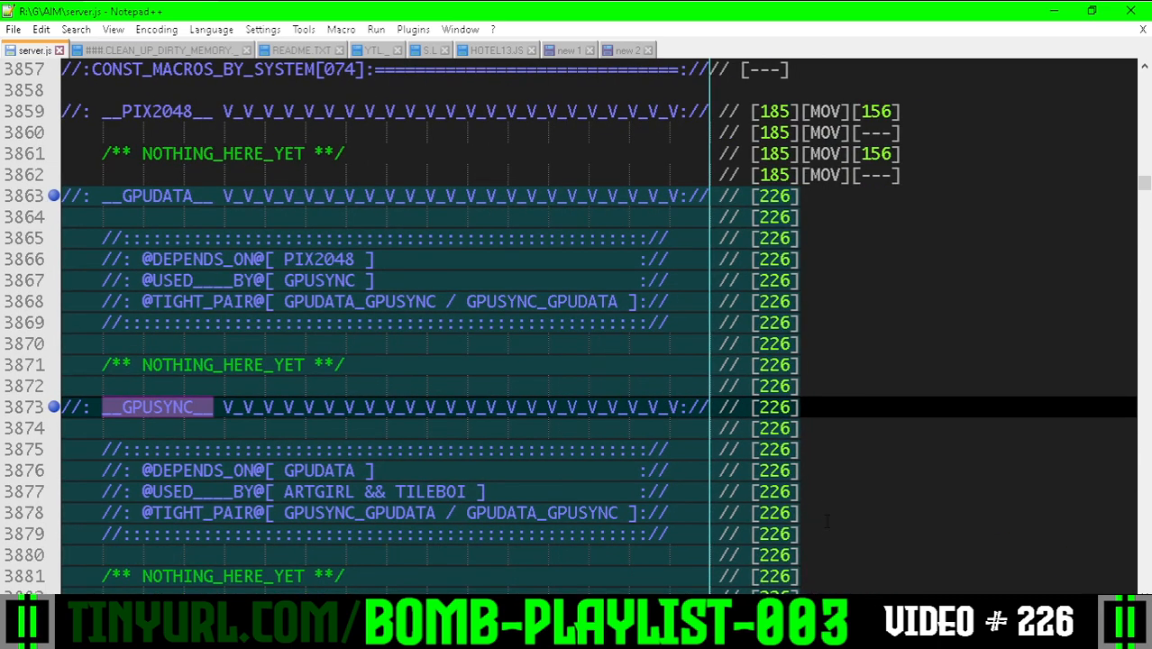
pyautogui.click(828, 523)
# Step: Select the GPUDATA and GPUSYNC notnode stub blocks, then jump to the bookmark at line 7097
pyautogui.press('F2')
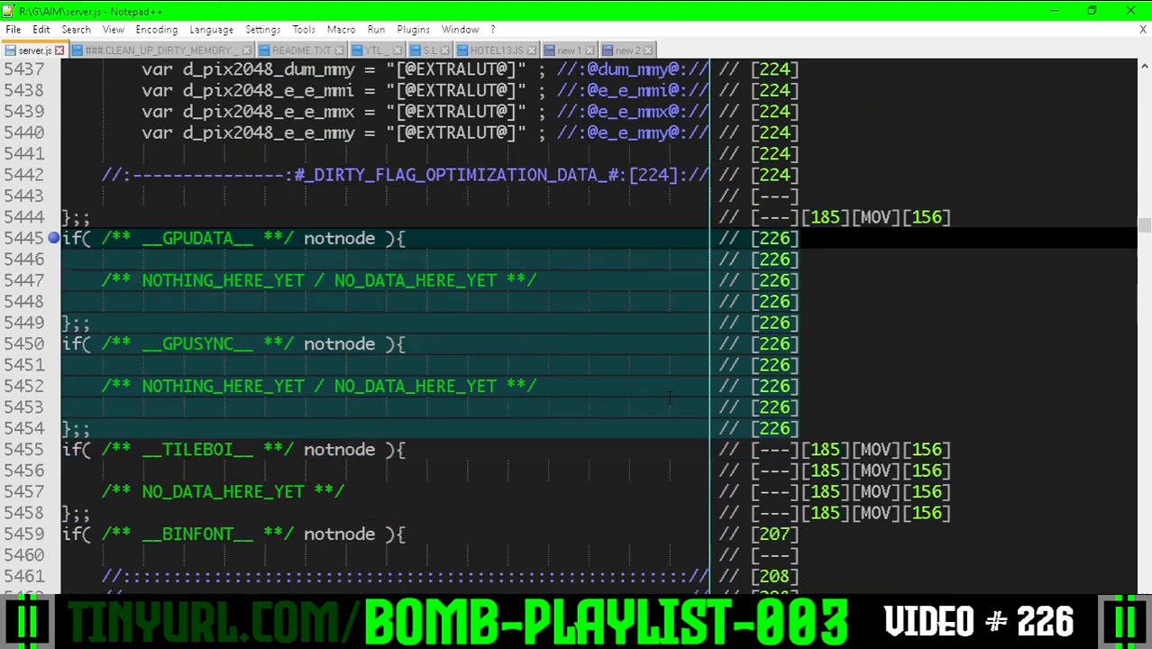
pyautogui.hotkey('shift', 'Down')
pyautogui.hotkey('shift', 'Down')
pyautogui.hotkey('shift', 'Down')
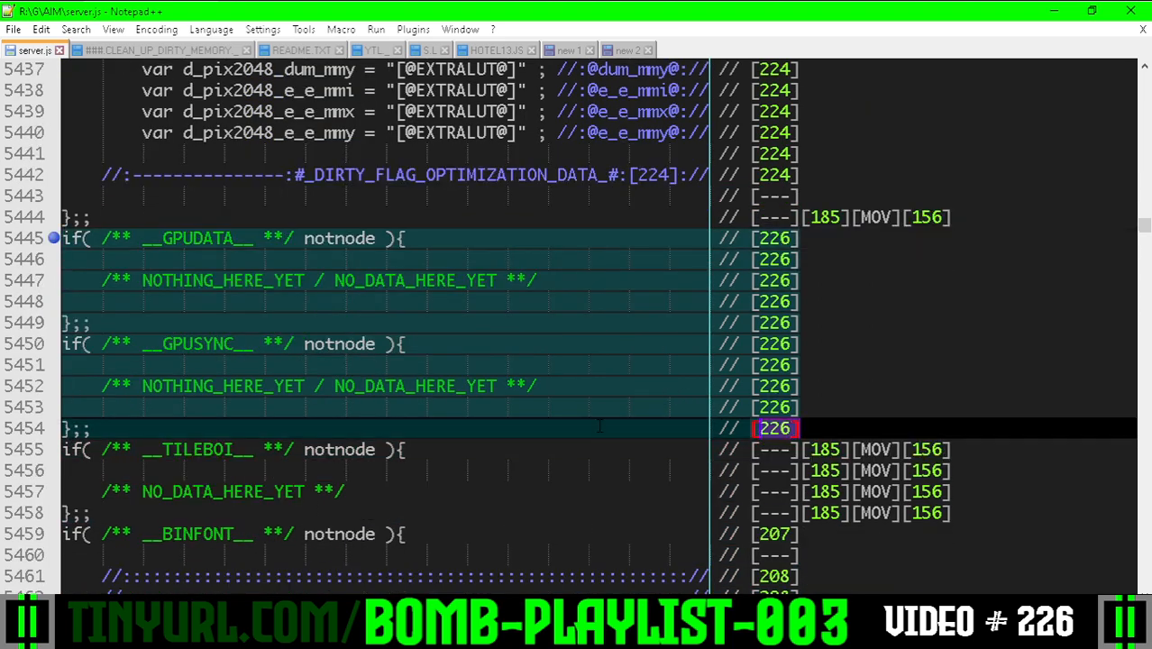
pyautogui.hotkey('shift', 'End')
pyautogui.click(162, 301)
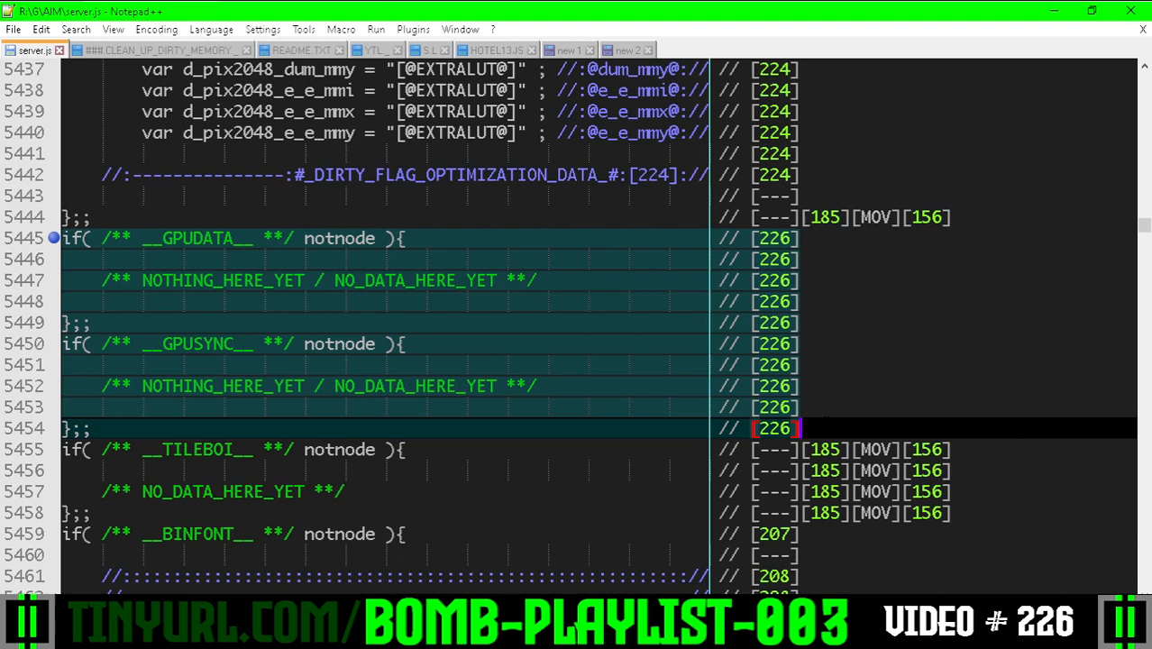
pyautogui.press('F2')
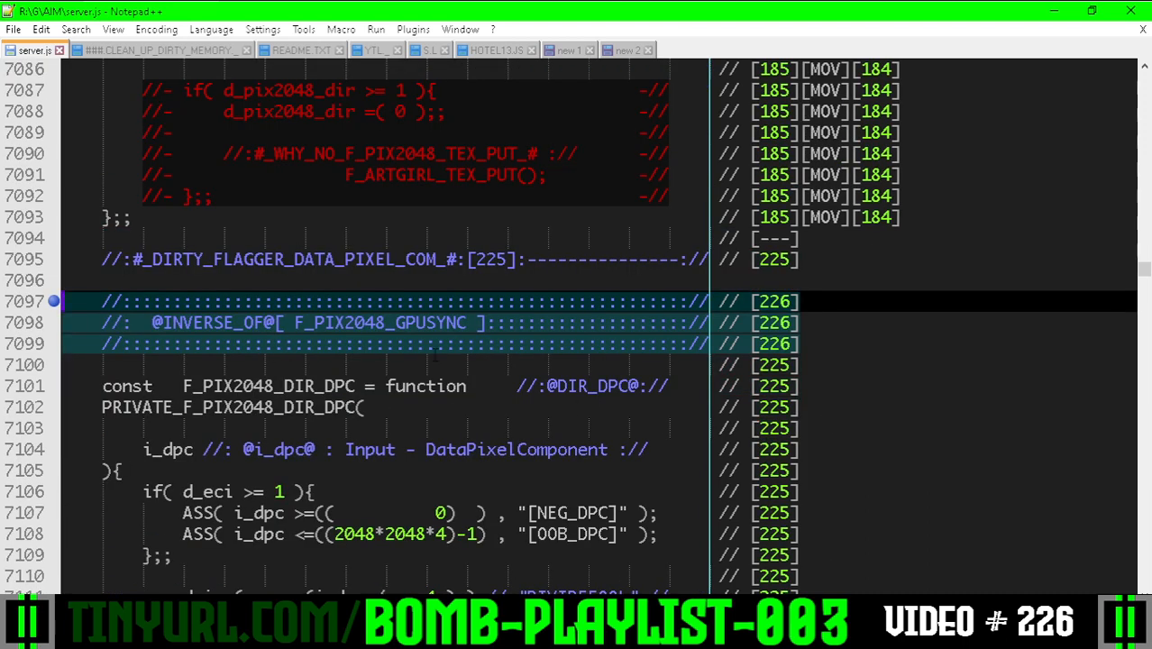
pyautogui.doubleClick(269, 386)
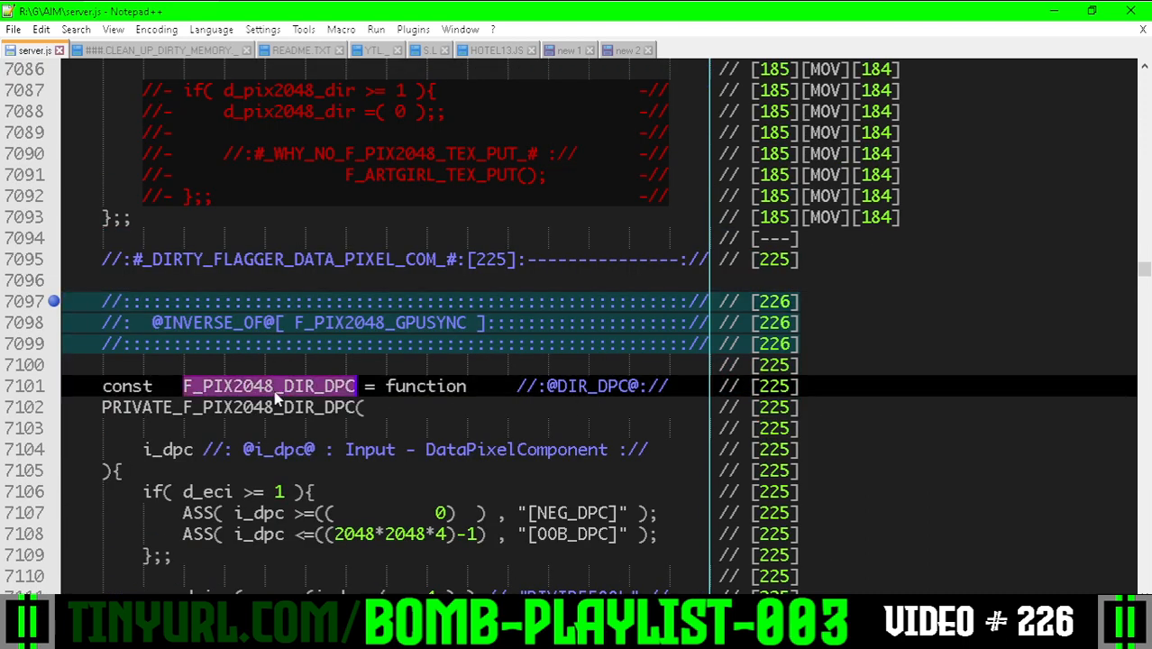
pyautogui.doubleClick(212, 321)
pyautogui.click(388, 321)
pyautogui.doubleClick(388, 322)
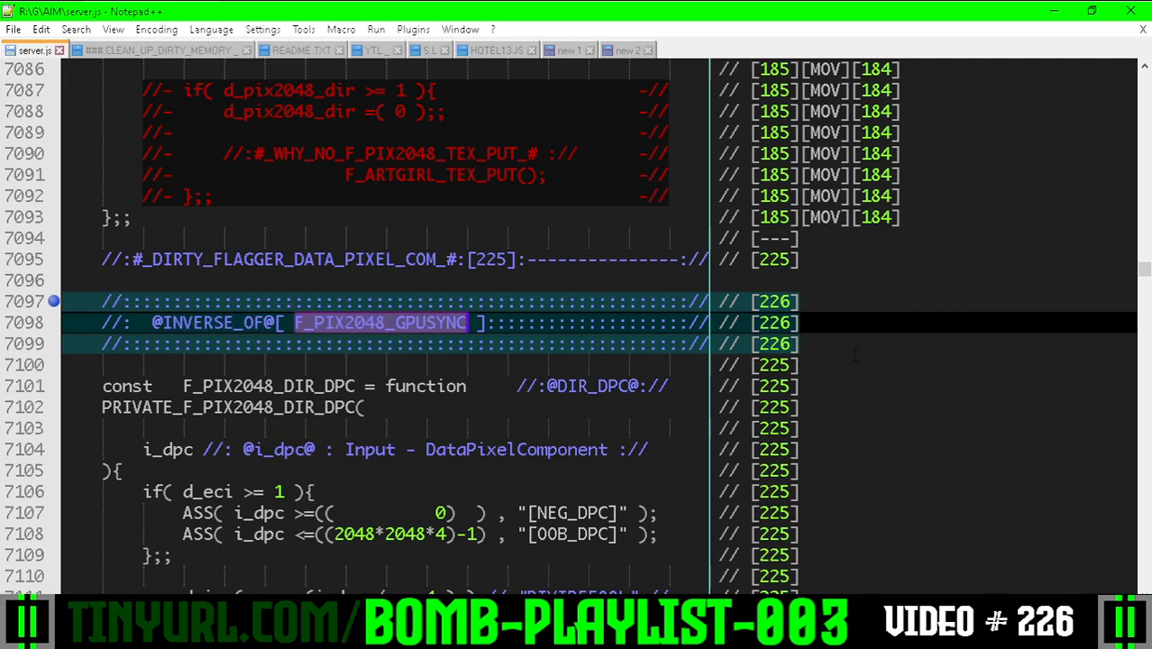
pyautogui.click(991, 342)
pyautogui.scroll(2, 576, 342)
pyautogui.doubleClick(462, 386)
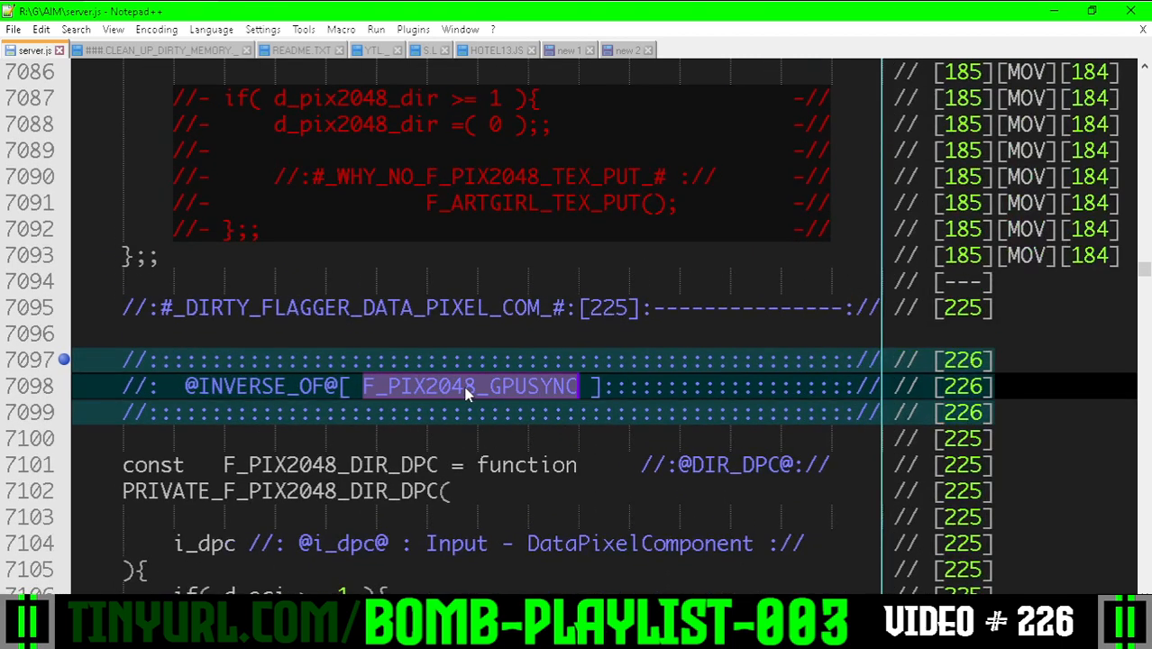
pyautogui.press('F2')
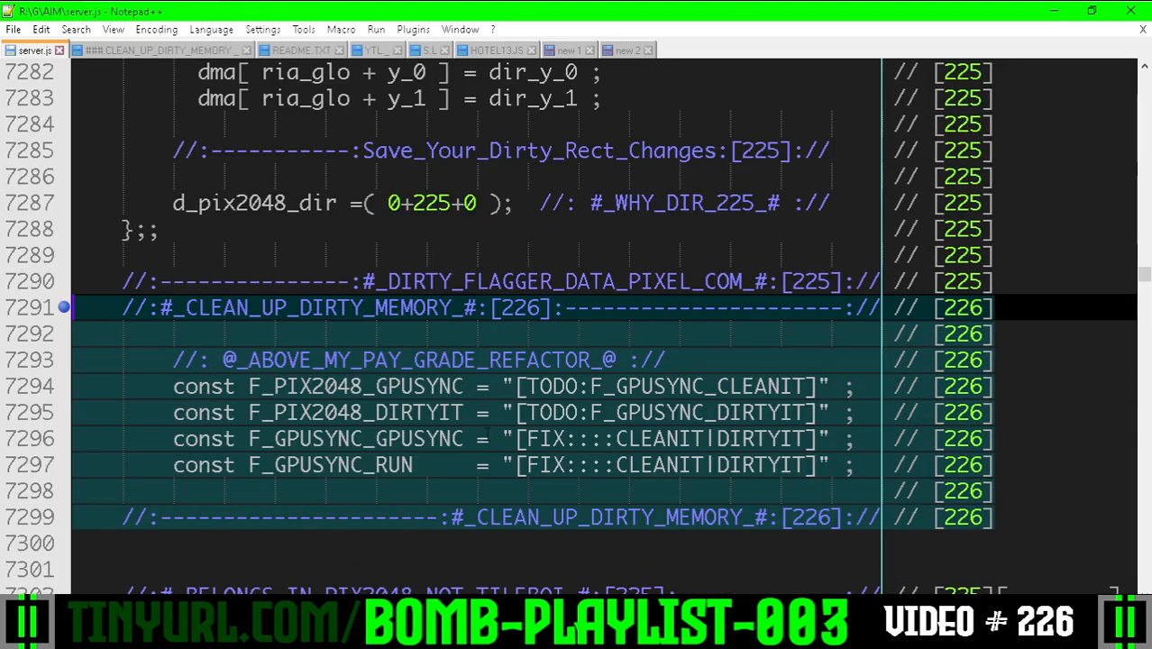
# Step: Highlight F_GPUSYNC, CLEANIT and DIRTYIT across the two TODO constants on lines 7294–7295
pyautogui.doubleClick(462, 386)
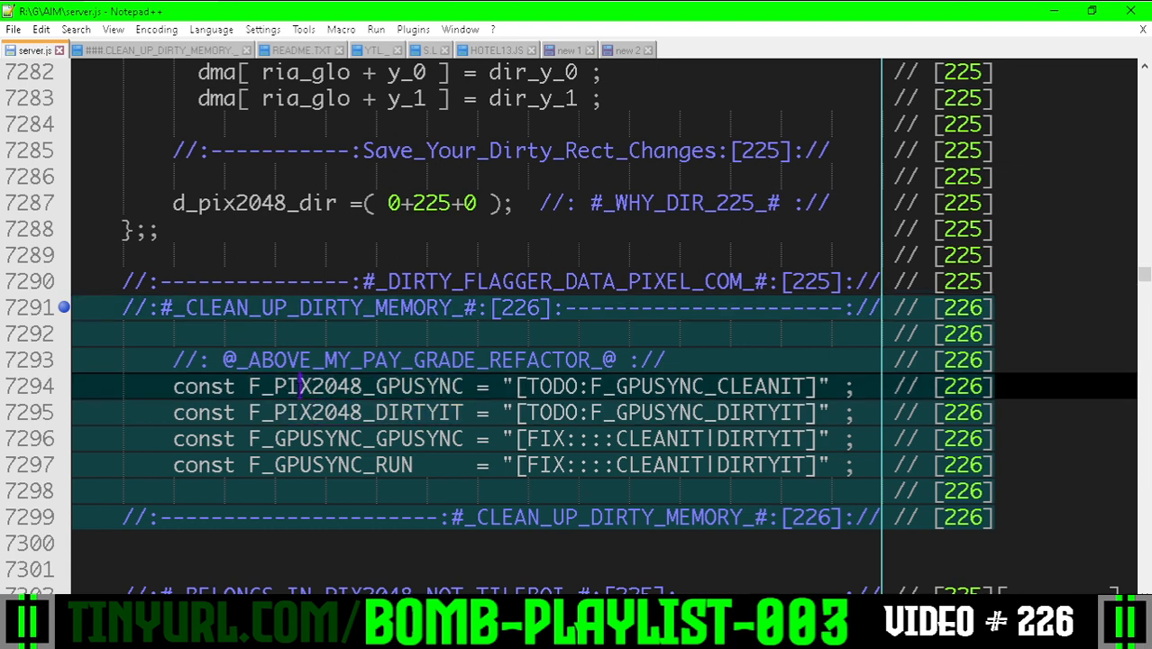
pyautogui.click(811, 411)
pyautogui.moveTo(591, 385); pyautogui.dragTo(707, 412)
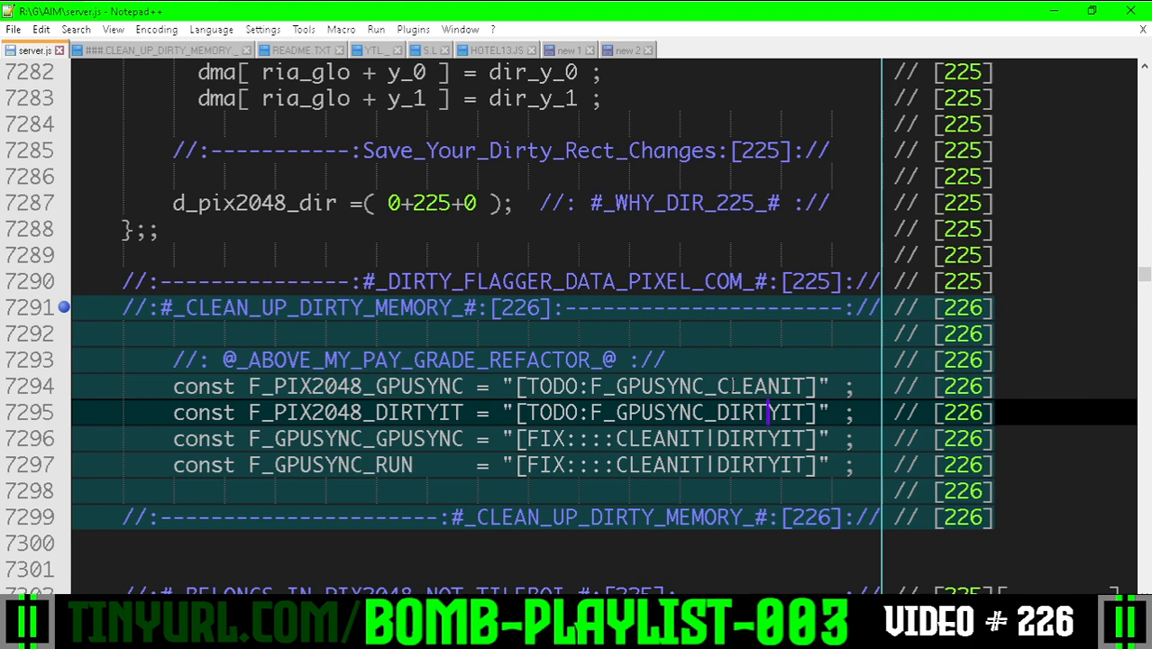
pyautogui.doubleClick(761, 385)
pyautogui.doubleClick(762, 412)
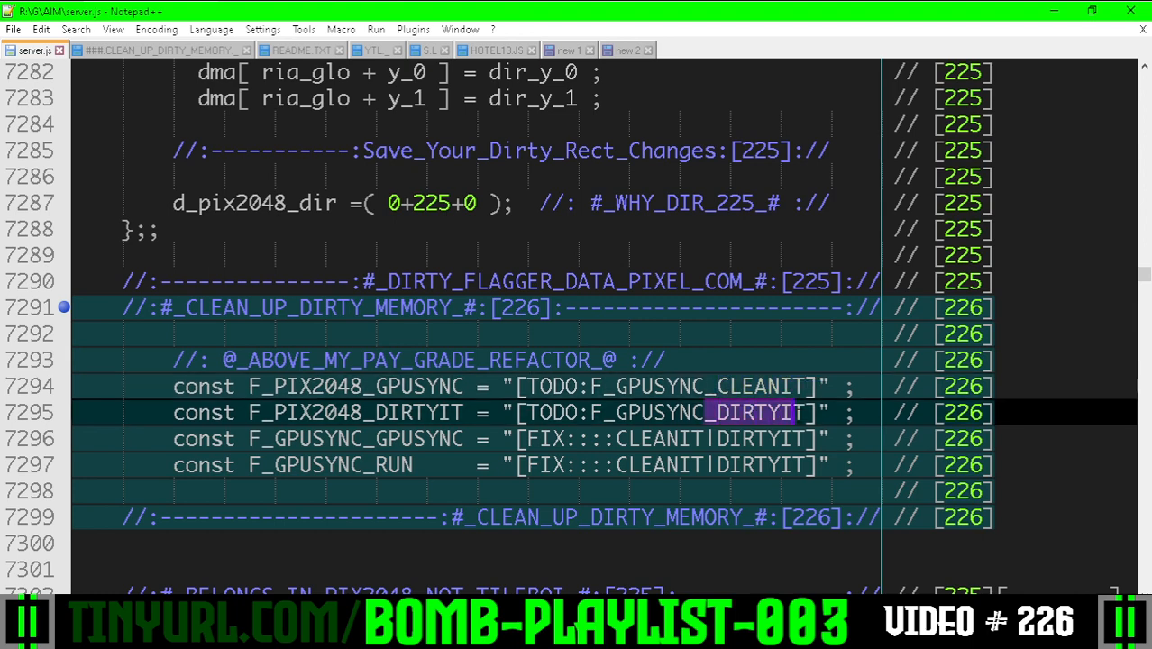
pyautogui.click(63, 414)
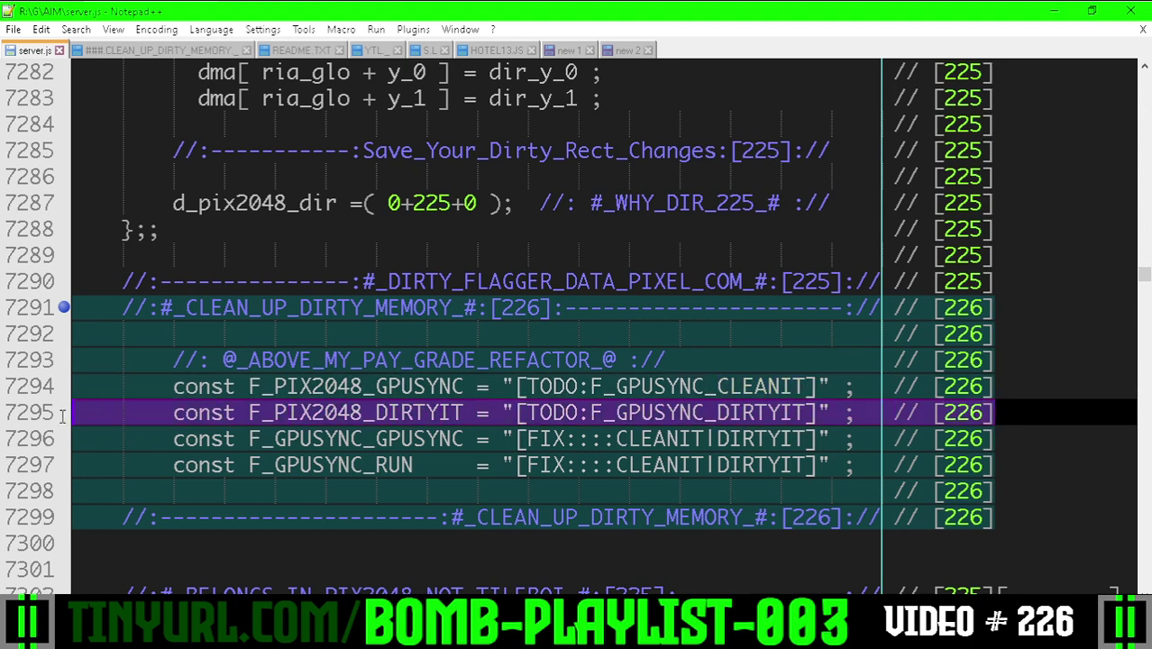
pyautogui.keyDown('shift'); pyautogui.click(16, 389); pyautogui.keyUp('shift')
# Step: Select the TODO strings of the DIRTYIT and CLEANIT constants, then jump to the bookmarked GPUDATA section
pyautogui.click(905, 412)
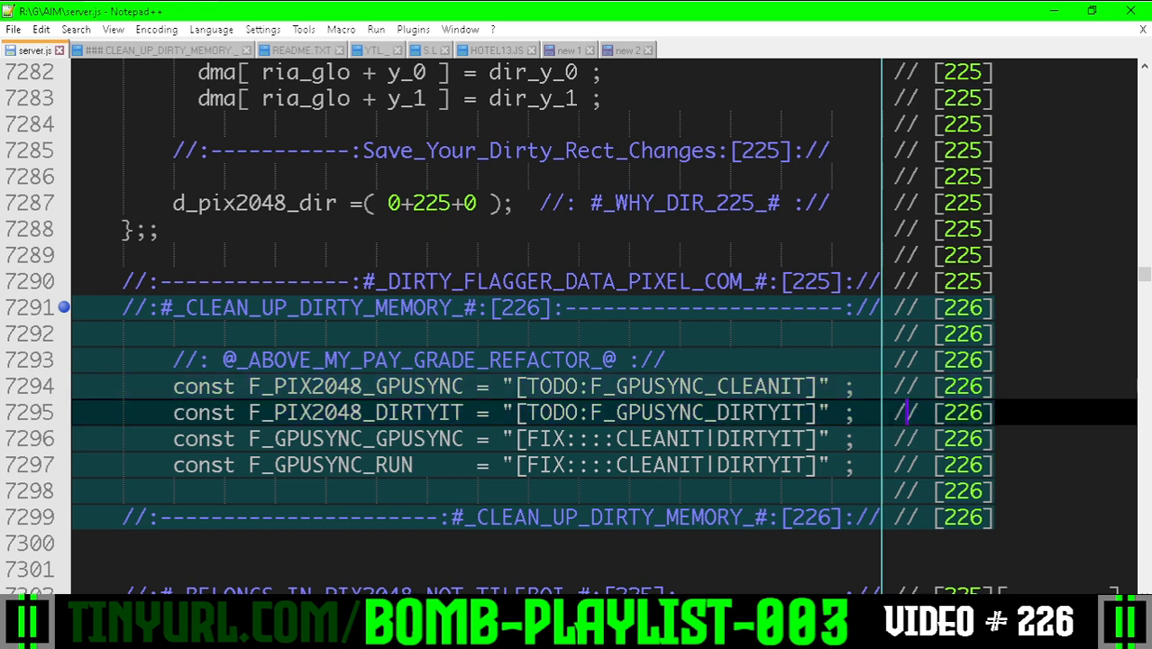
pyautogui.moveTo(515, 412); pyautogui.dragTo(858, 412)
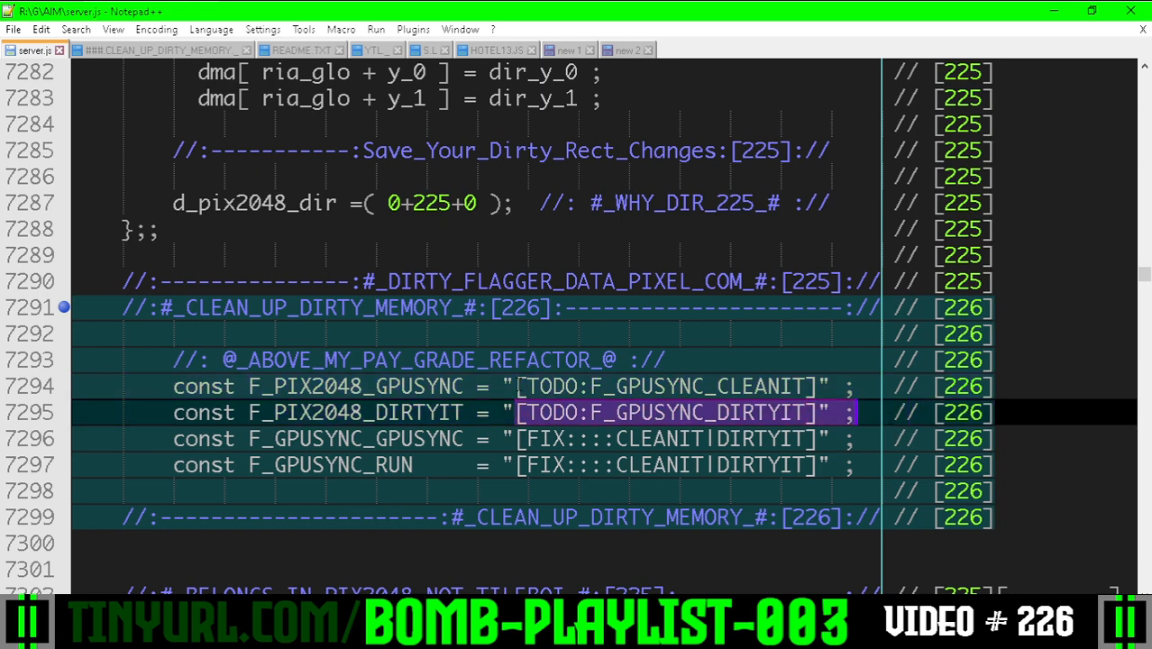
pyautogui.moveTo(503, 386)
pyautogui.mouseDown()
pyautogui.moveTo(852, 388)
pyautogui.moveTo(831, 396)
pyautogui.mouseUp()
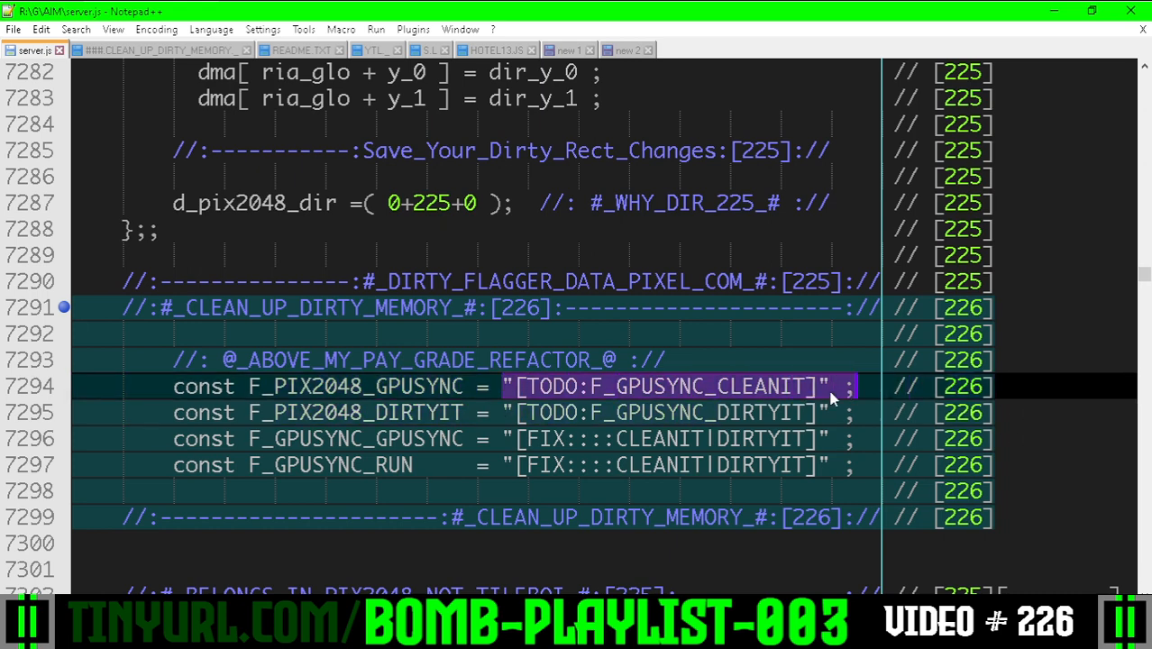
pyautogui.press('F2')
pyautogui.scroll(-3, 643, 380)
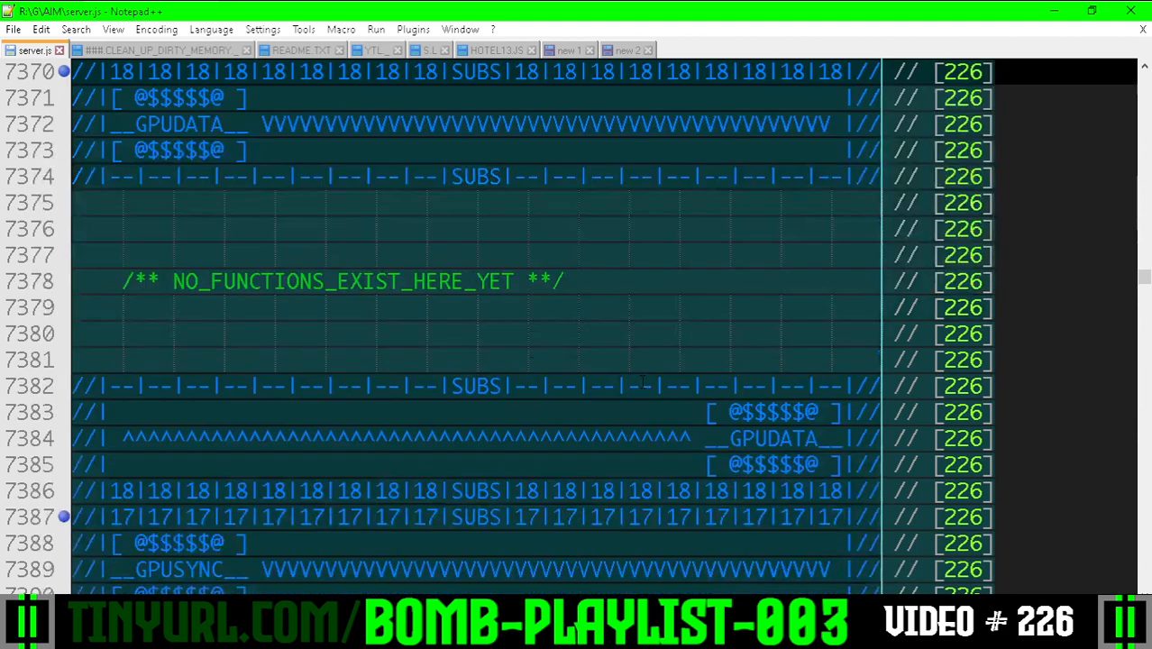
# Step: Highlight the GPUDATA and GPUSYNC section banners, shrinking the text to fit both
pyautogui.hotkey('ctrl', '-')
pyautogui.scroll(1, 608, 365)
pyautogui.doubleClick(171, 193)
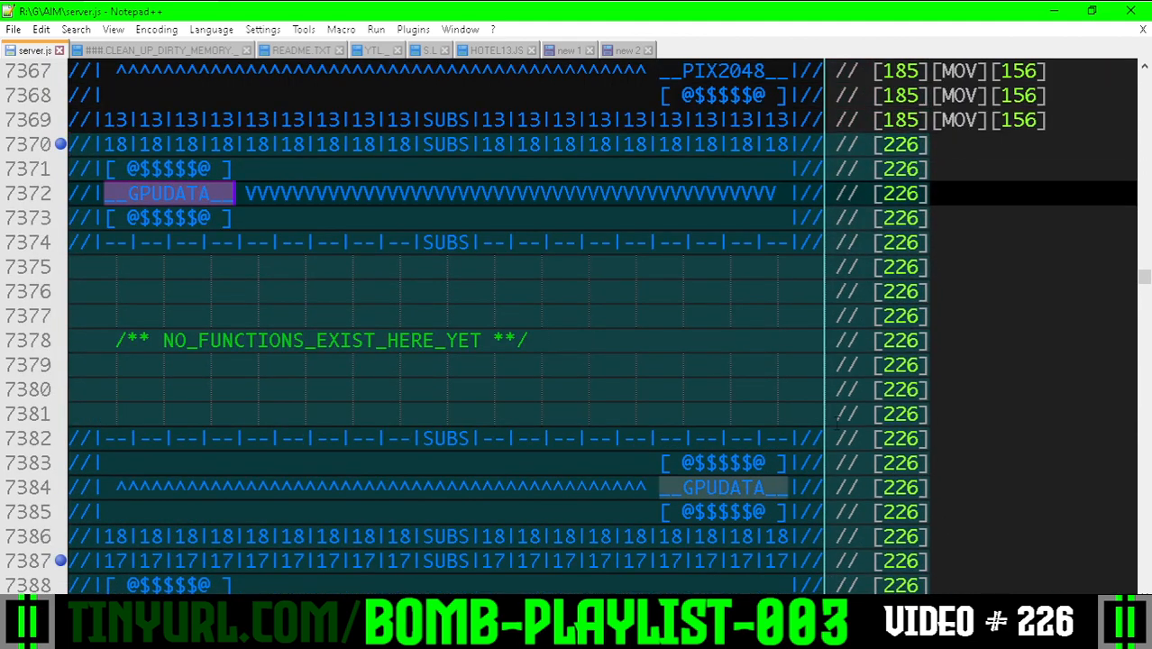
pyautogui.moveTo(72, 389); pyautogui.dragTo(72, 339)
pyautogui.scroll(-2, 448, 415)
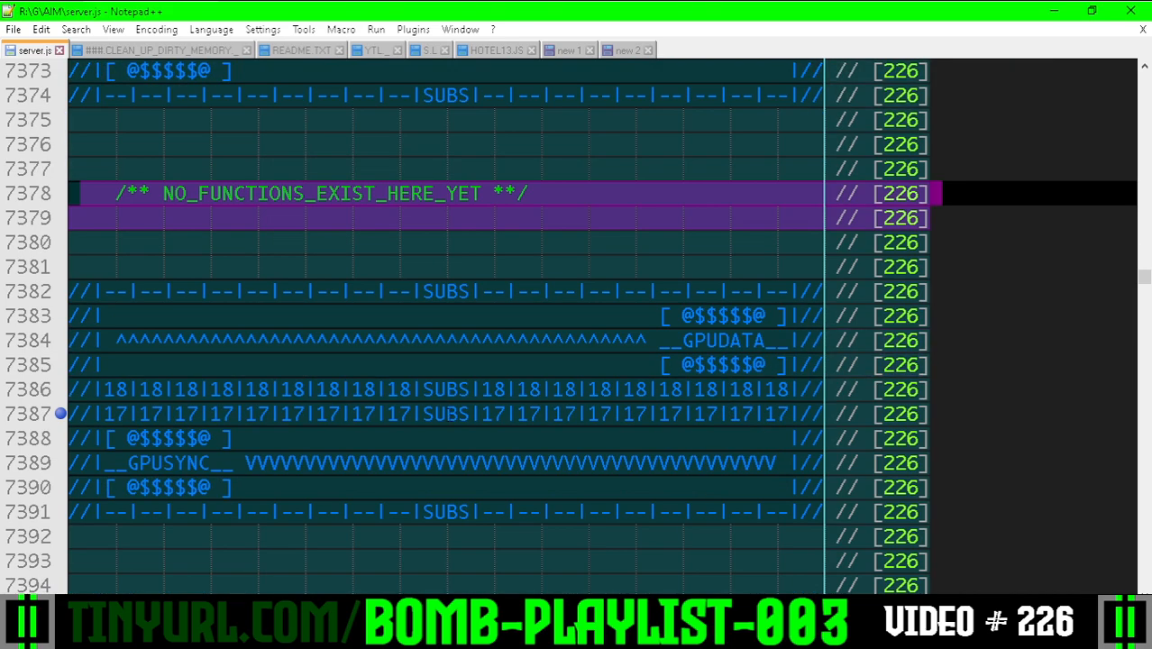
pyautogui.hotkey('ctrl', '-')
pyautogui.scroll(-2, 448, 415)
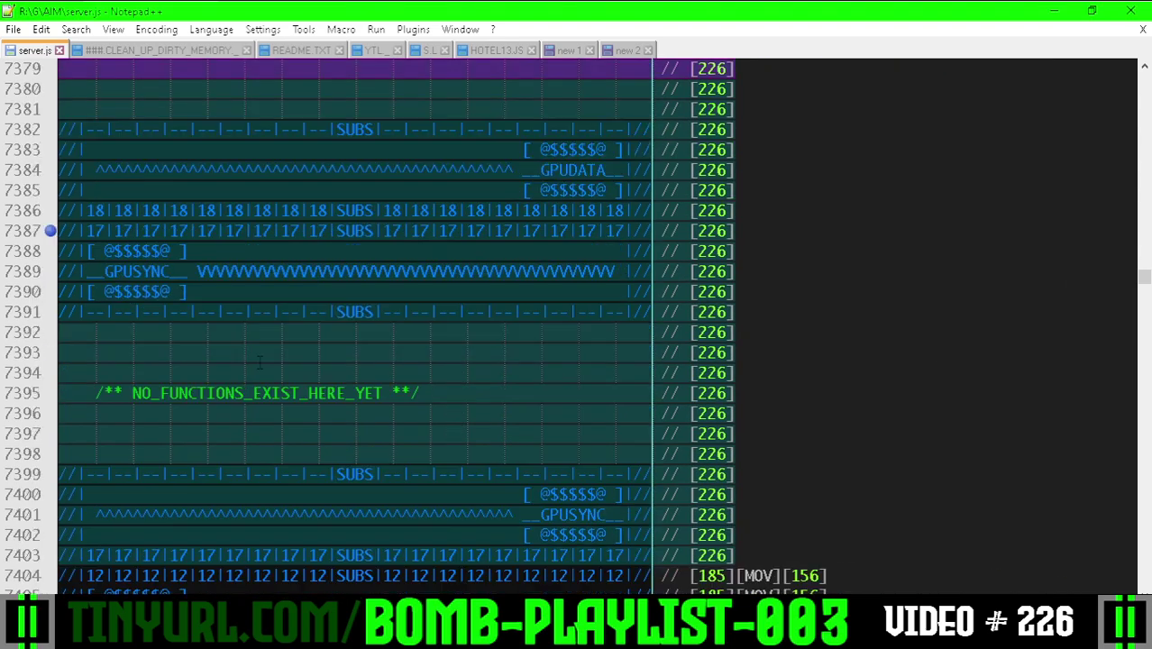
pyautogui.doubleClick(135, 271)
pyautogui.moveTo(72, 331); pyautogui.dragTo(72, 432)
# Step: Highlight the empty GPUDATA and GPUSYNC stub bodies, then jump to the ARTGIRL crash guard
pyautogui.click(396, 393)
pyautogui.scroll(5, 397, 393)
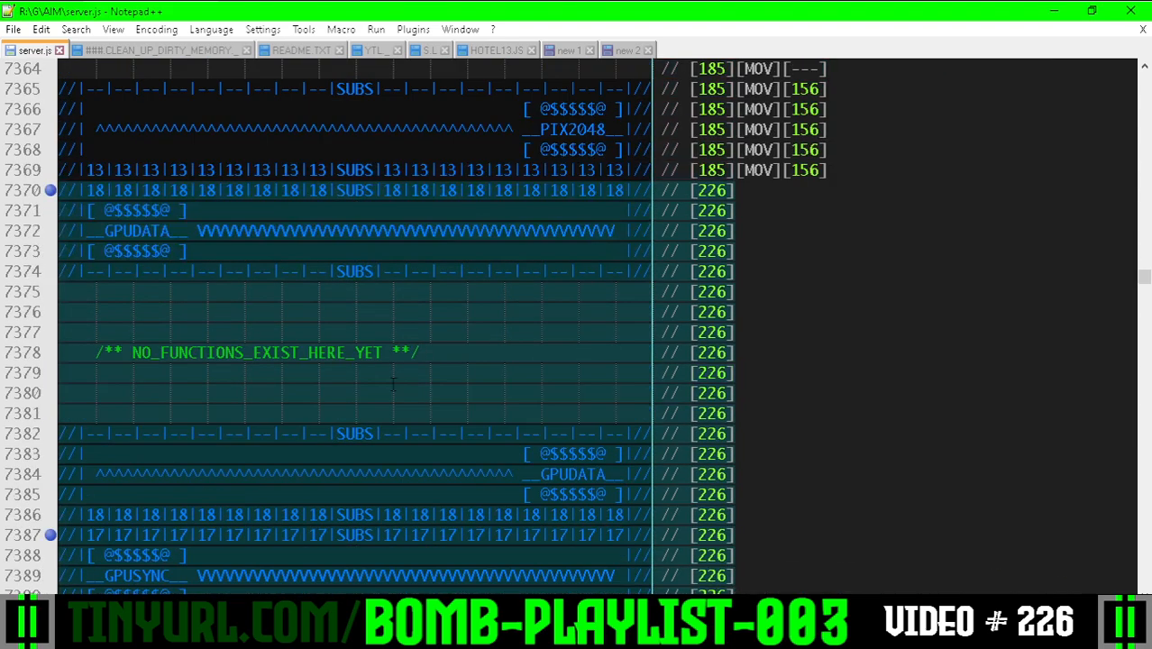
pyautogui.hotkey('shift', 'Up')
pyautogui.hotkey('shift', 'Up')
pyautogui.hotkey('shift', 'Up')
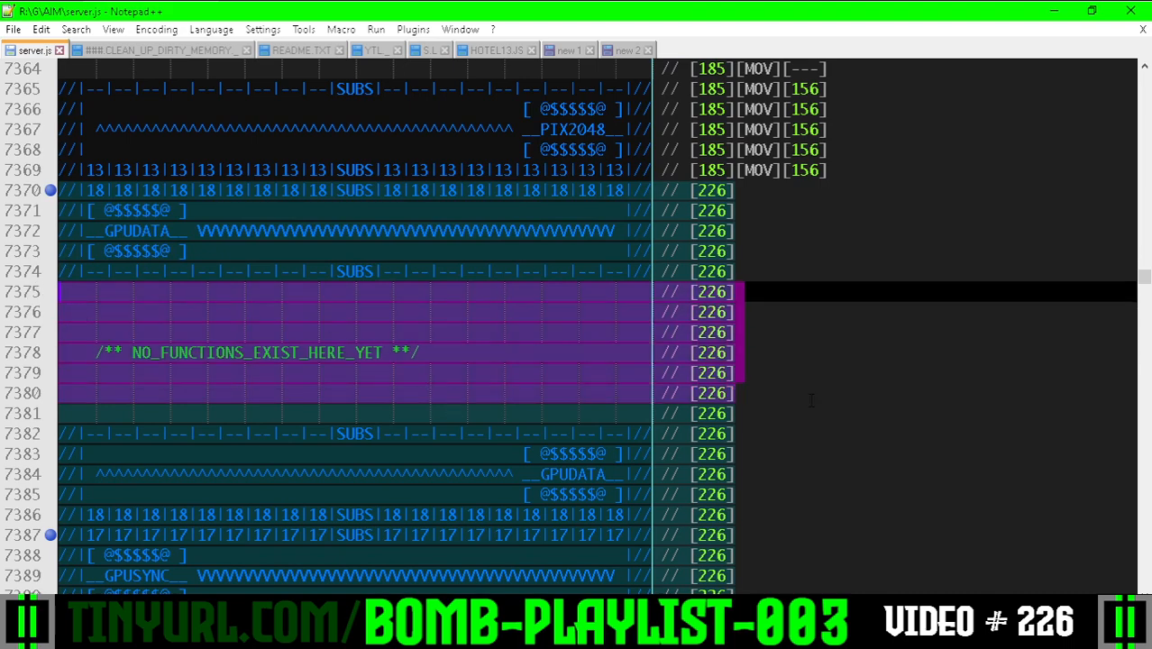
pyautogui.press('Down')
pyautogui.scroll(-4, 396, 360)
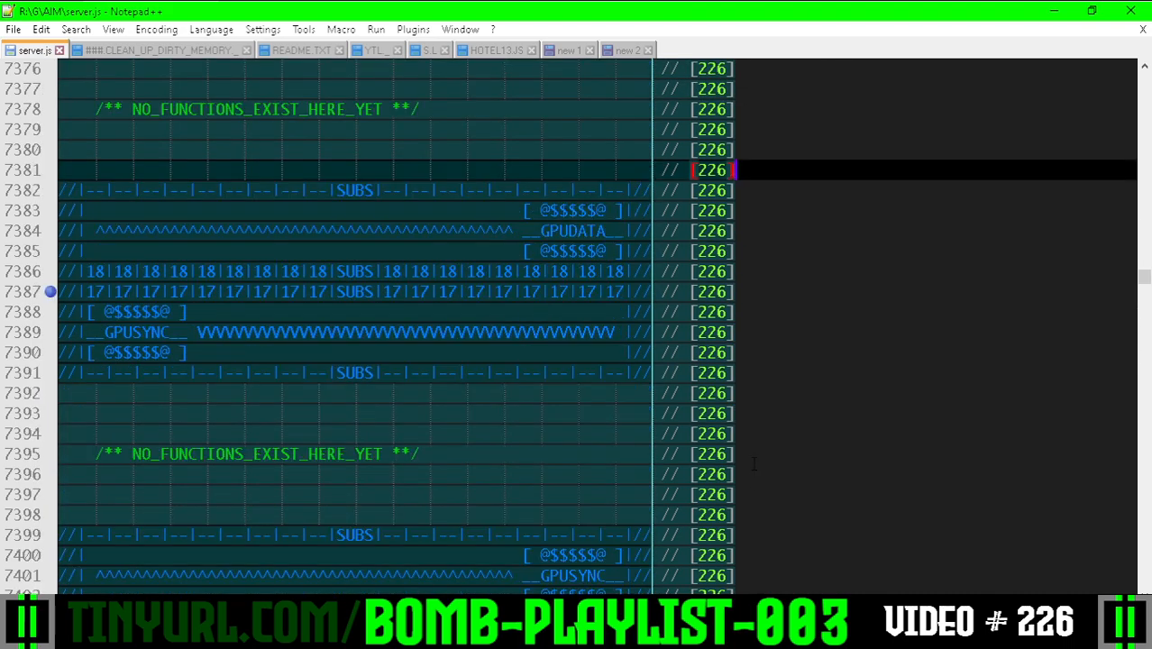
pyautogui.press('Down')
pyautogui.press('Down')
pyautogui.press('Down')
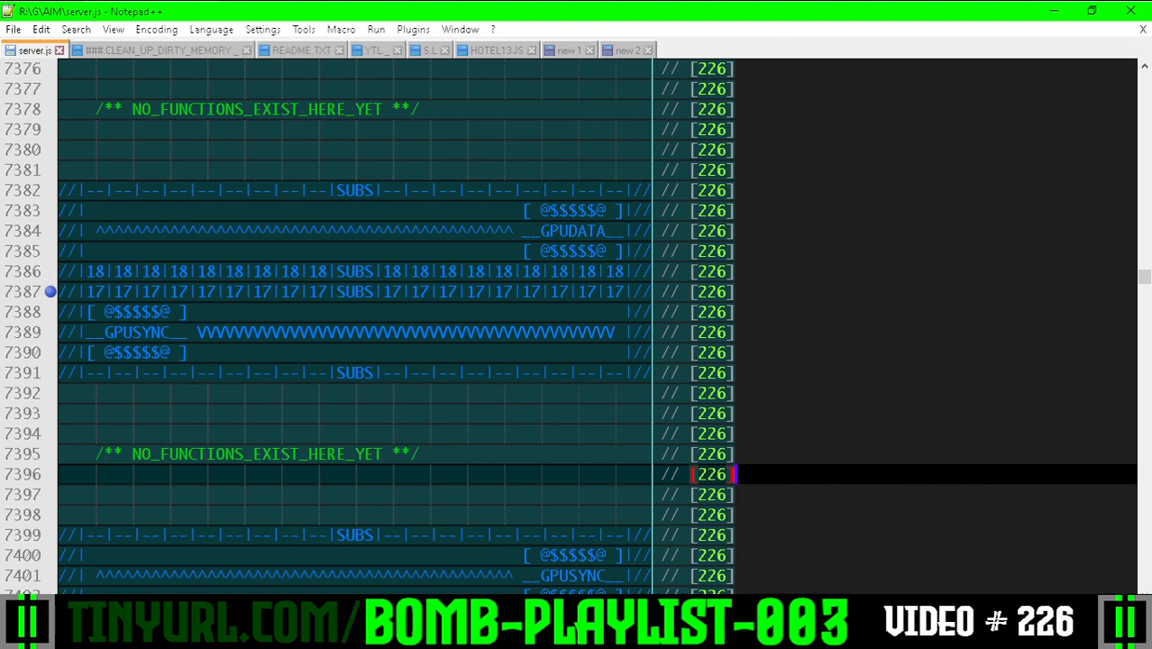
pyautogui.press('F3')
pyautogui.scroll(3, 795, 469)
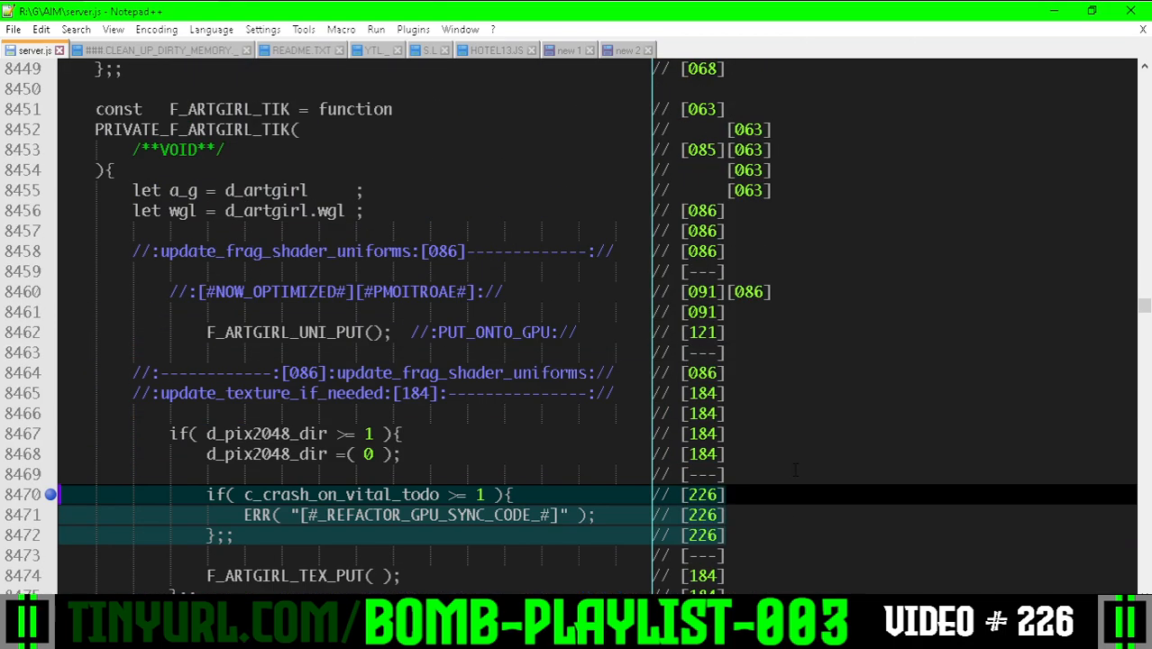
# Step: Highlight the F_ARTGIRL_TIK name and its texture-update block, enlarging the text
pyautogui.doubleClick(229, 109)
pyautogui.scroll(-3, 397, 360)
pyautogui.hotkey('ctrl', '+')
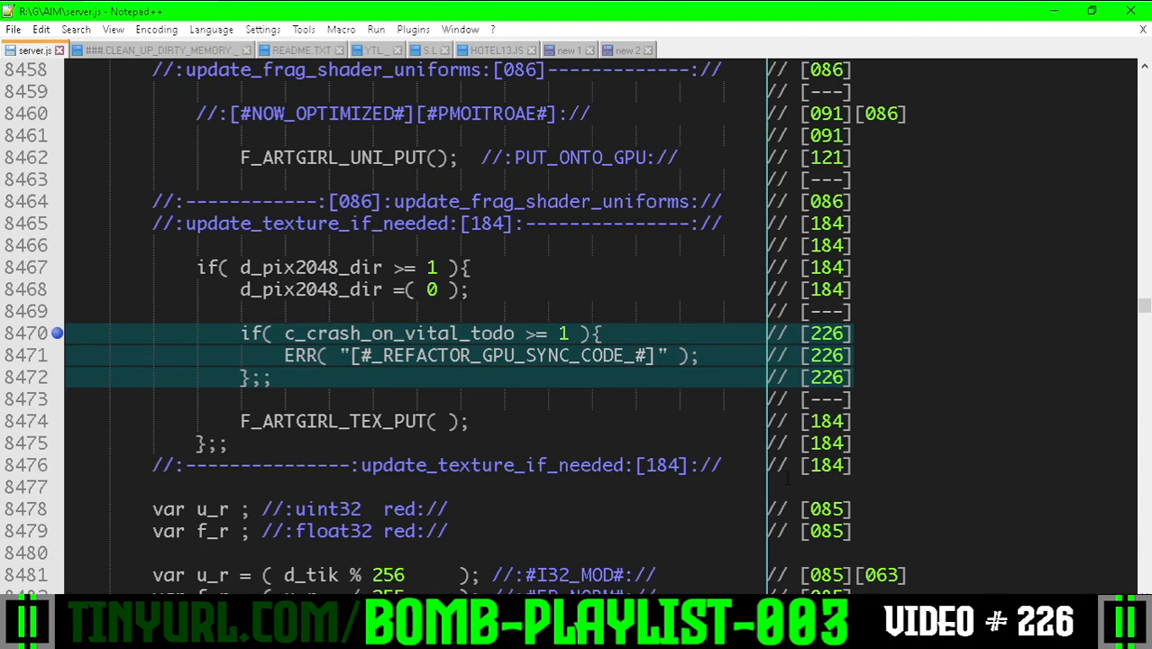
pyautogui.moveTo(884, 446); pyautogui.dragTo(883, 270)
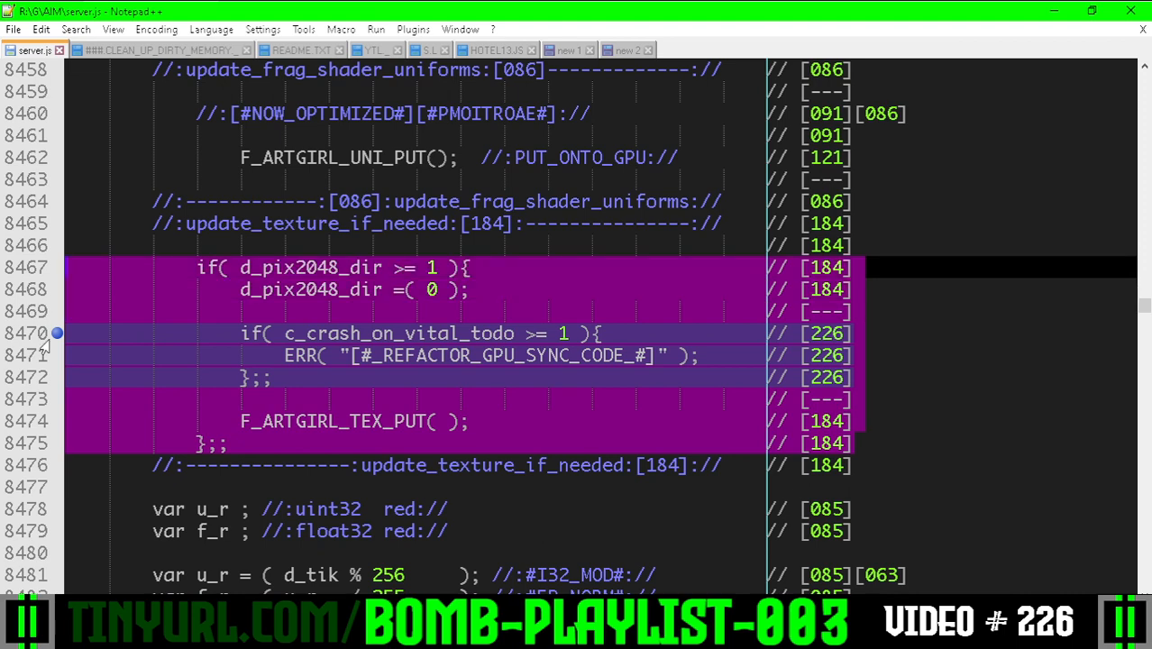
pyautogui.hotkey('ctrl', '+')
pyautogui.click(506, 426)
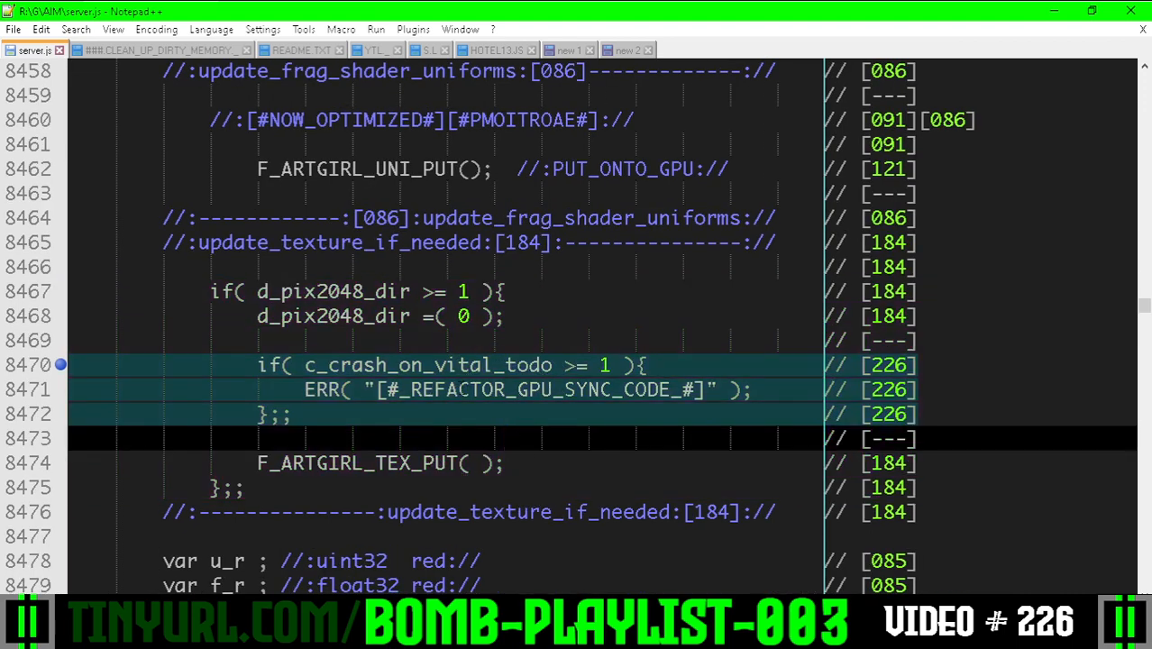
# Step: Highlight the c_crash_on_vital_todo flag and the ERR call in the guard, then jump to the next 226 change
pyautogui.doubleClick(435, 365)
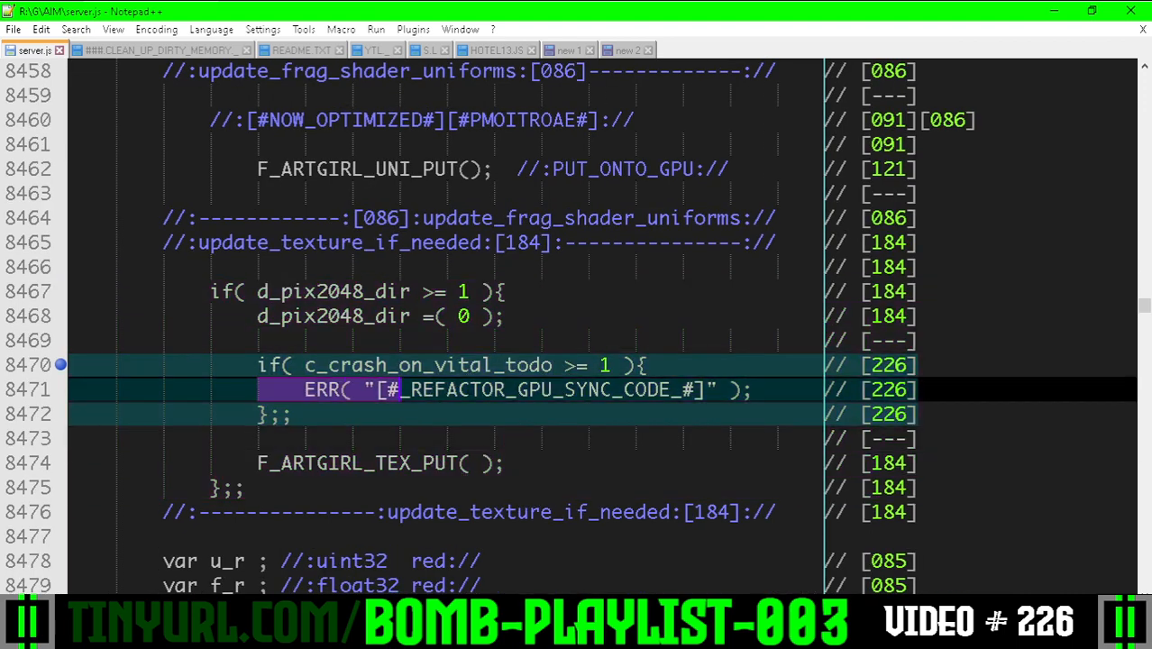
pyautogui.moveTo(305, 390); pyautogui.dragTo(838, 389)
pyautogui.click(510, 420)
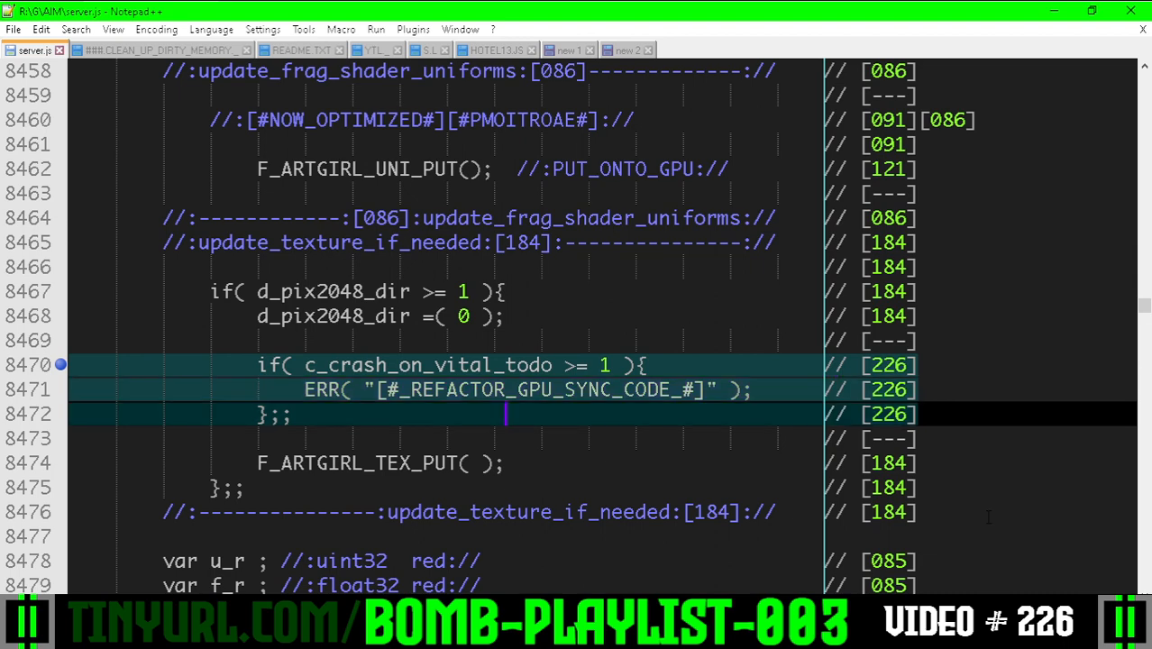
pyautogui.moveTo(892, 496); pyautogui.dragTo(892, 288)
pyautogui.click(919, 414)
pyautogui.press('F3')
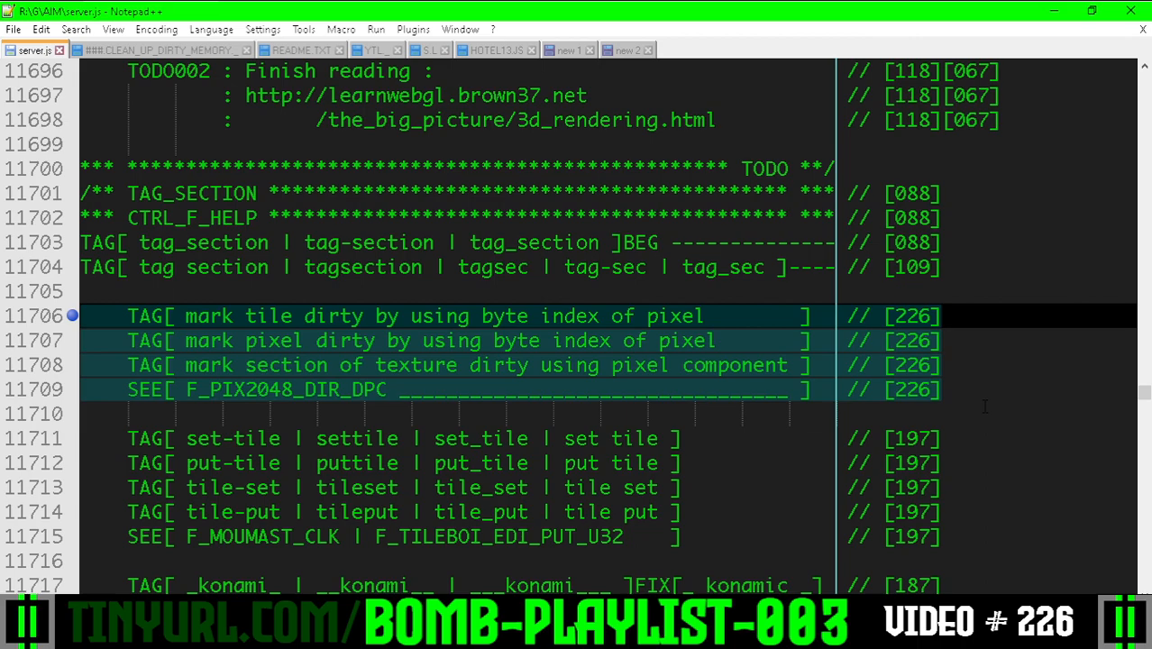
# Step: Delete the three duplicate lines from the delta 226 note and return to the top of server.js
pyautogui.press('F3')
pyautogui.press('F3')
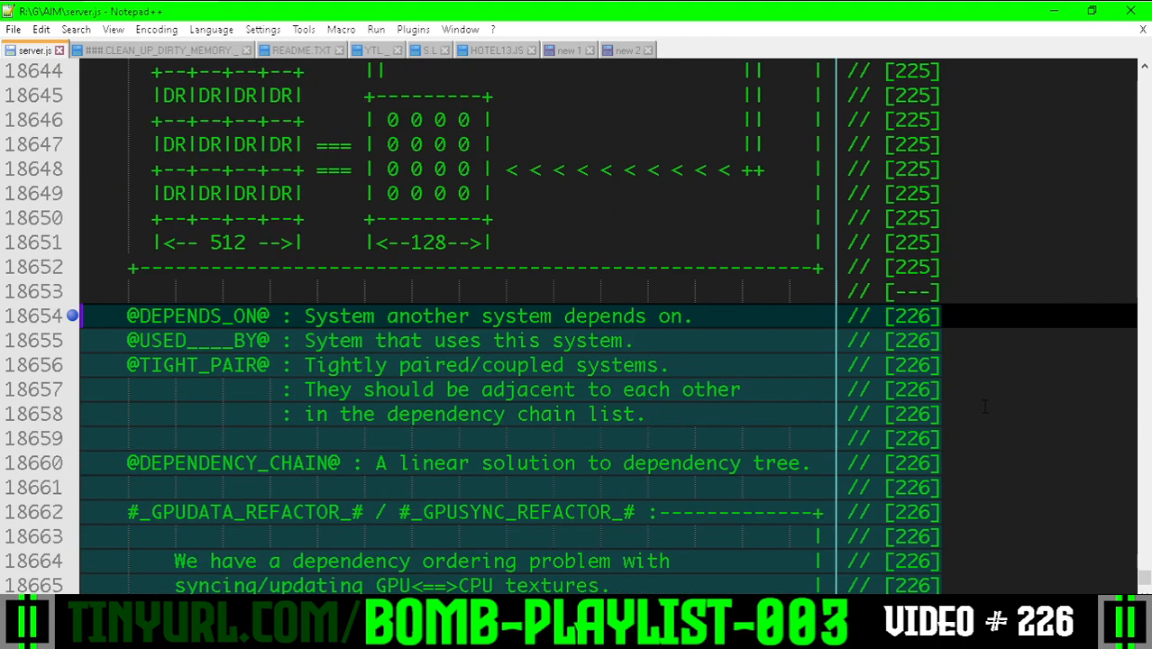
pyautogui.scroll(-10, 577, 325)
pyautogui.scroll(-10, 577, 324)
pyautogui.scroll(-5, 577, 325)
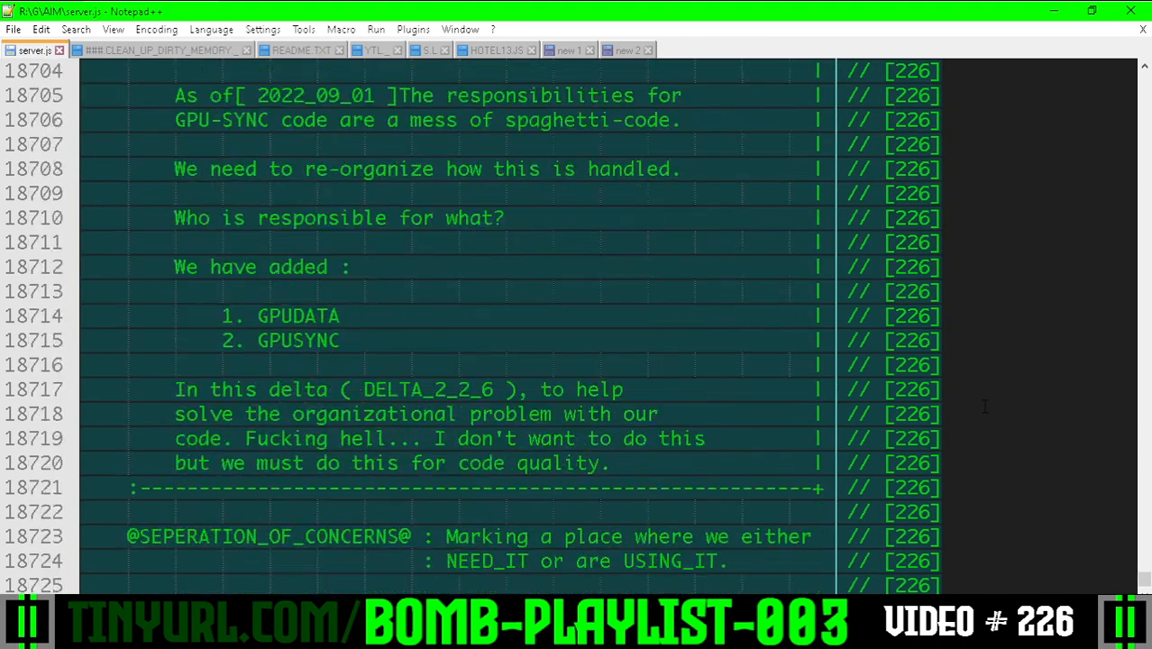
pyautogui.scroll(-8, 577, 325)
pyautogui.scroll(-1, 577, 324)
pyautogui.scroll(-1, 577, 325)
pyautogui.hotkey('ctrl', 'shift', 'l')
pyautogui.hotkey('ctrl', 'shift', 'l')
pyautogui.hotkey('ctrl', 'shift', 'l')
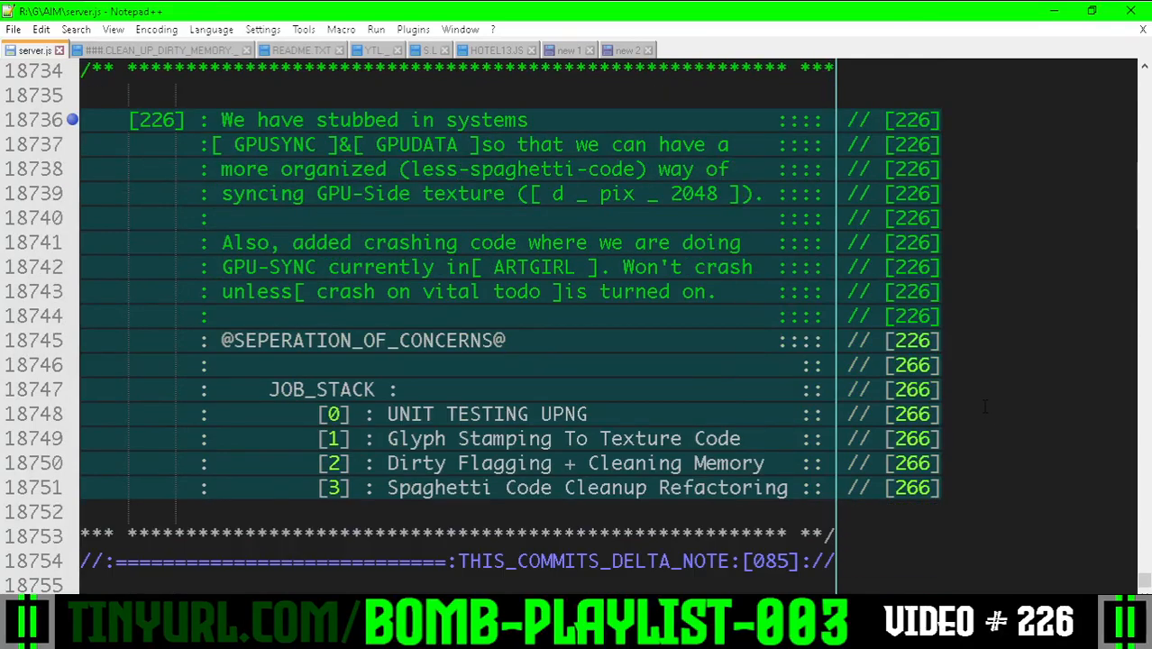
pyautogui.click(450, 511)
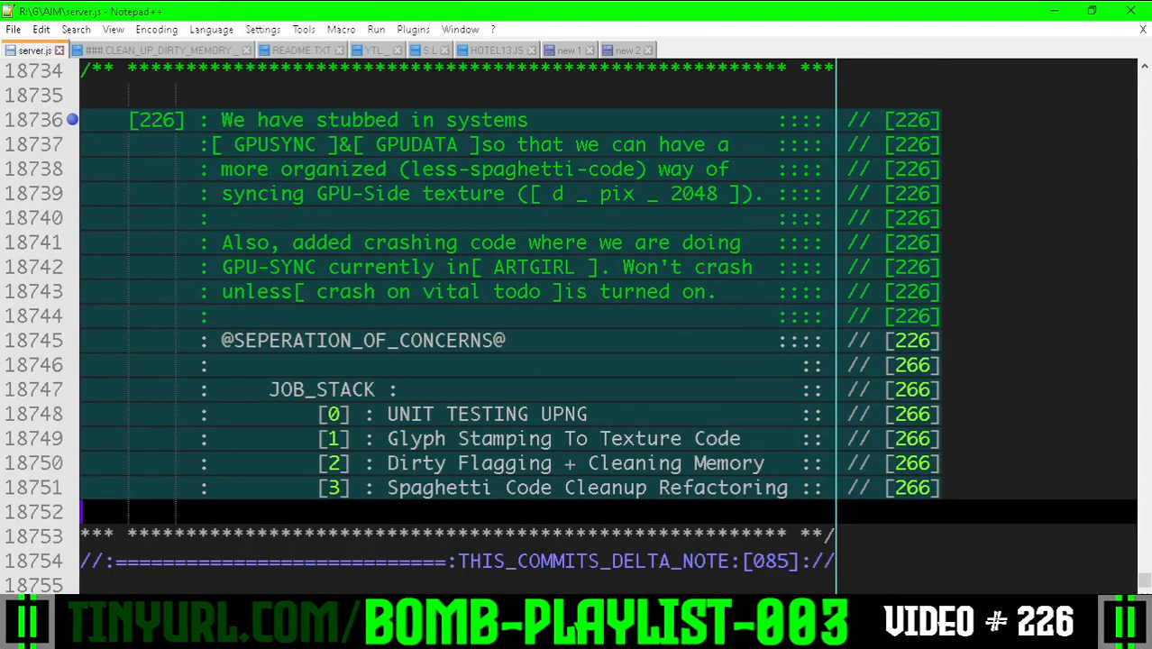
pyautogui.hotkey('ctrl', 'Home')
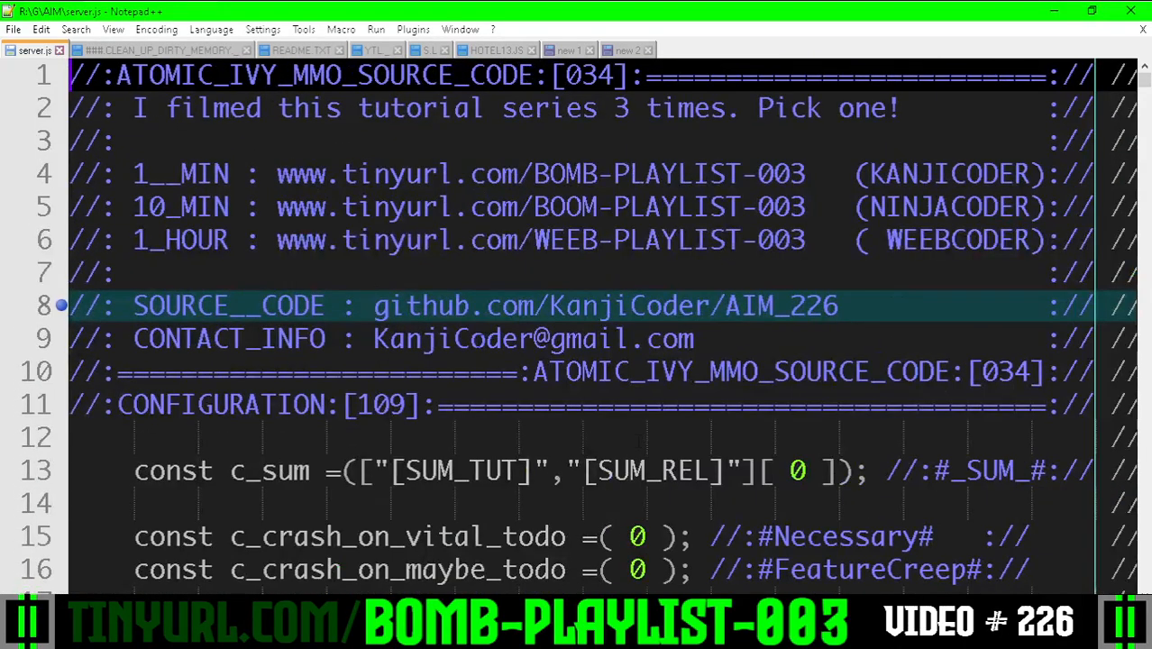
pyautogui.moveTo(271, 206); pyautogui.dragTo(822, 207)
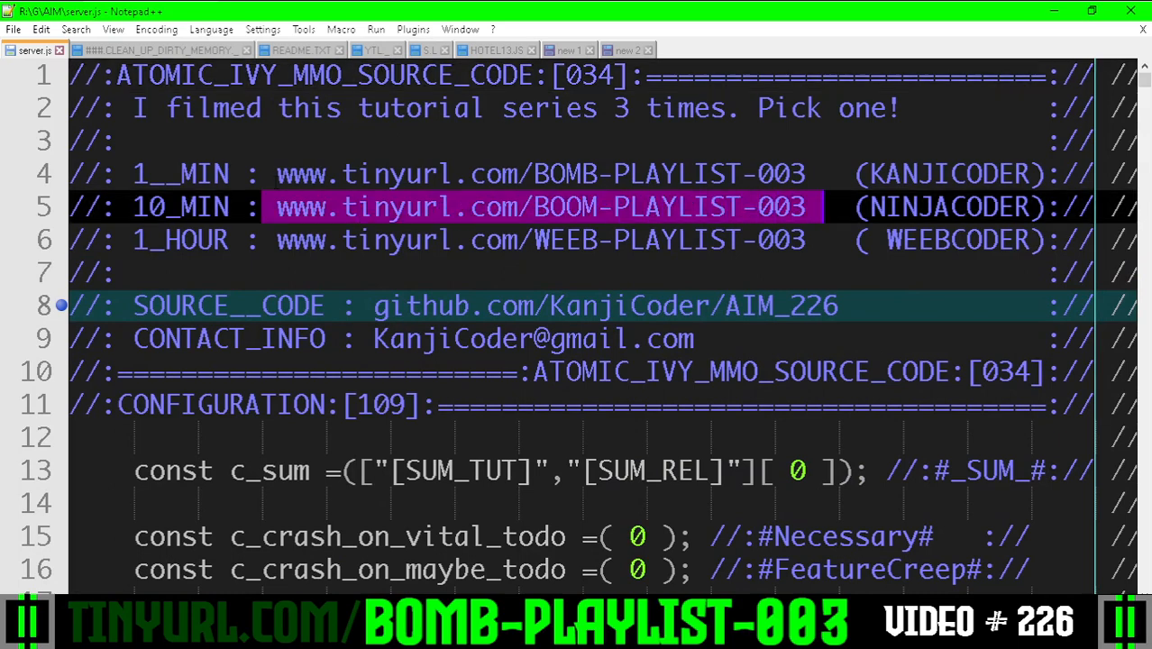
pyautogui.moveTo(270, 174); pyautogui.dragTo(822, 173)
pyautogui.moveTo(359, 305); pyautogui.dragTo(950, 310)
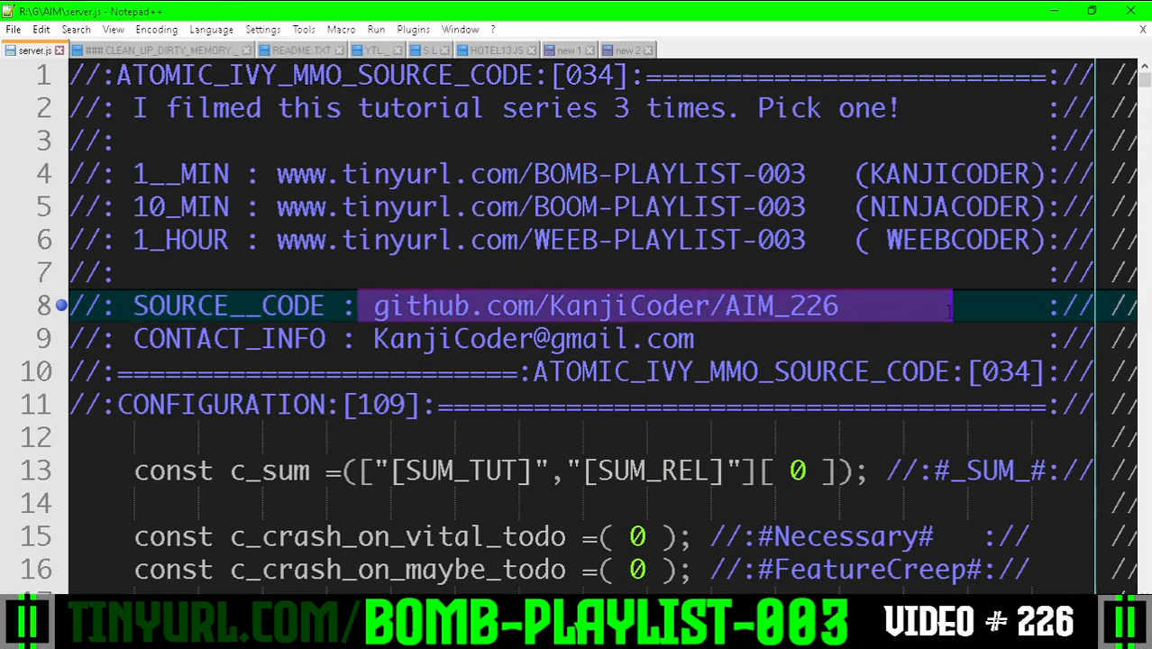
pyautogui.moveTo(360, 338); pyautogui.dragTo(743, 339)
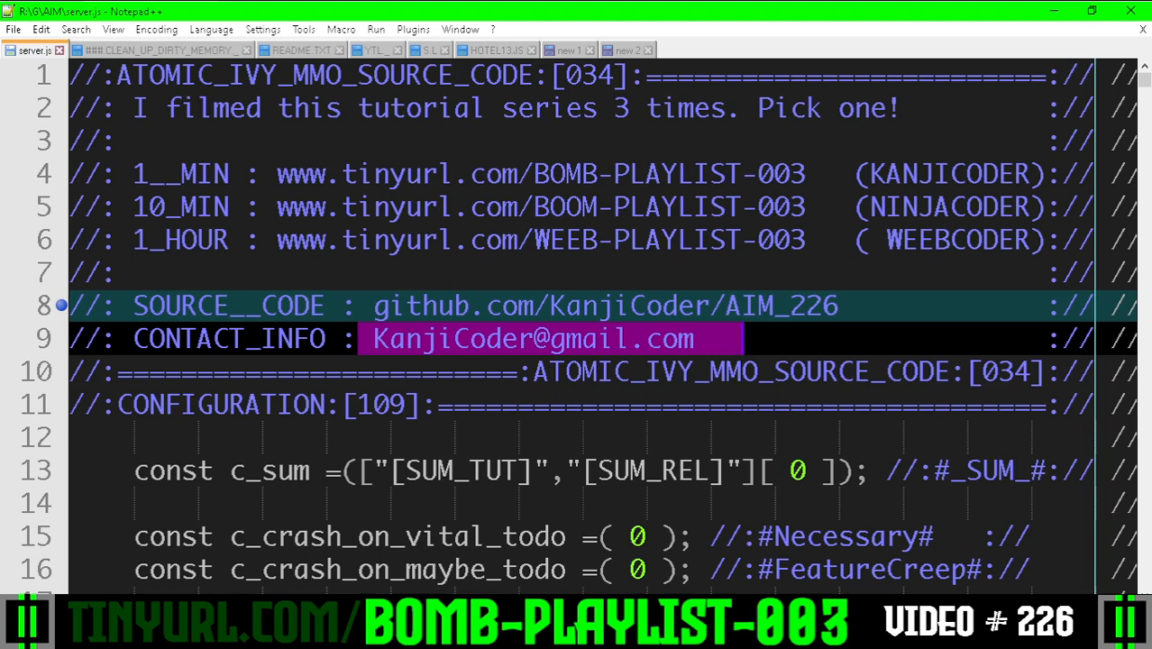